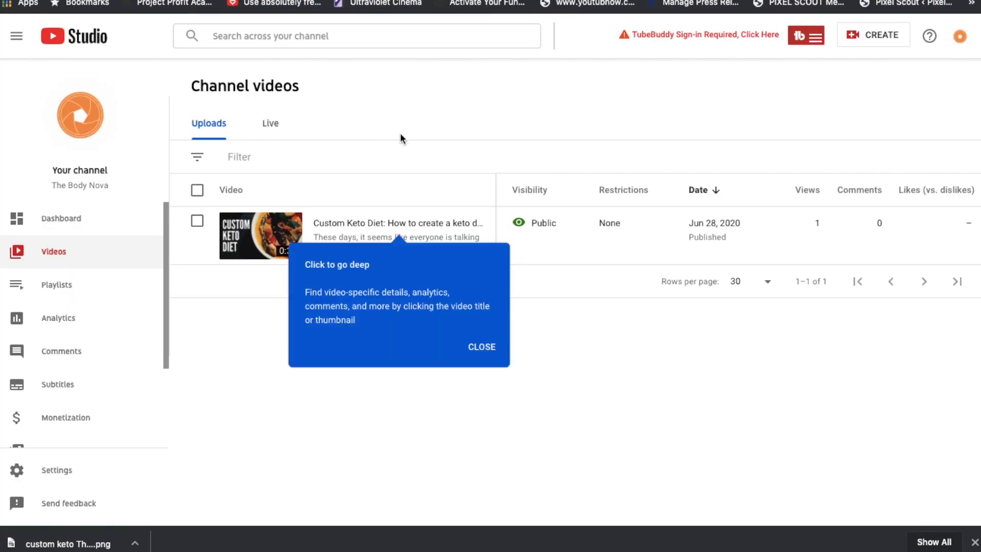
Step: Open the published Custom Keto Diet video's watch page, play part of it at reduced volume and pause it
left_click(483, 346)
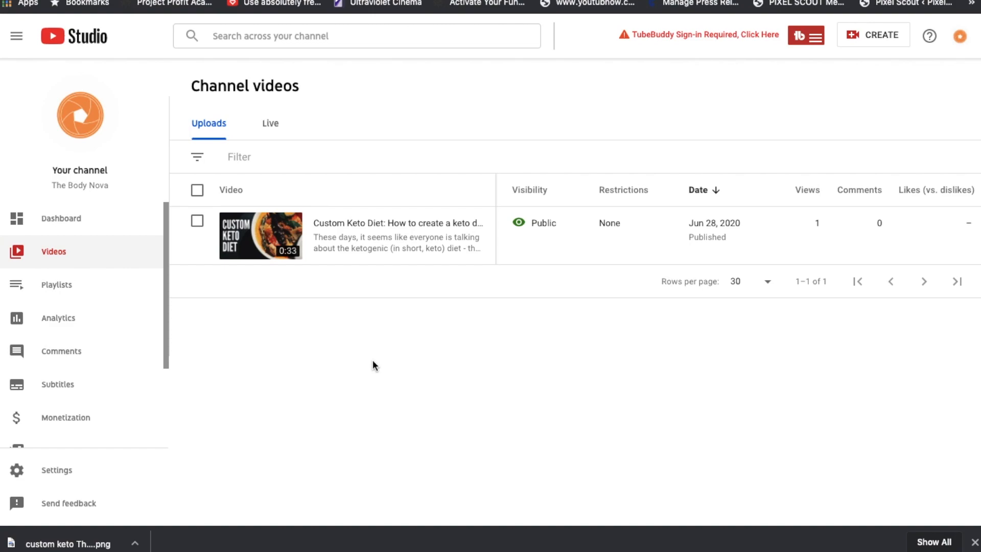
left_click(249, 234)
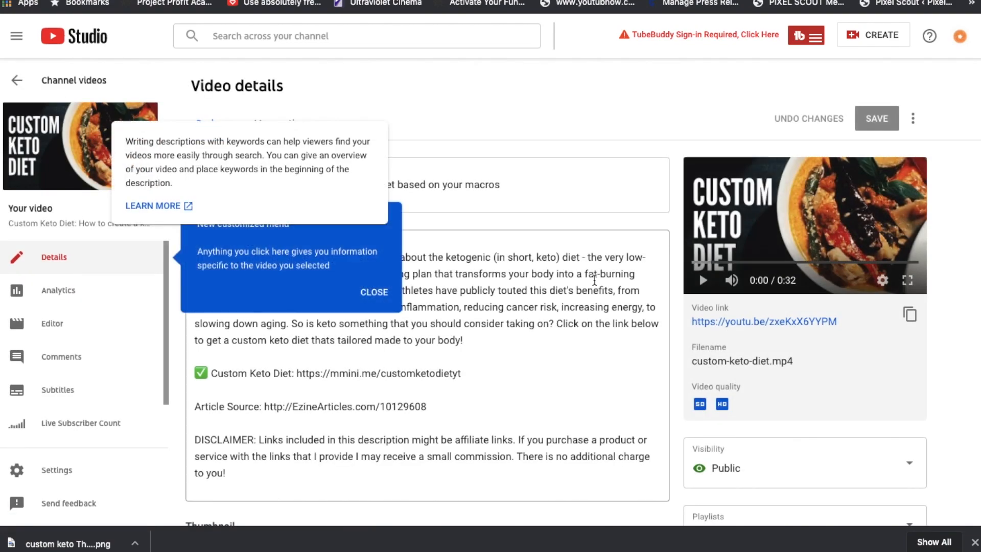
left_click(765, 321)
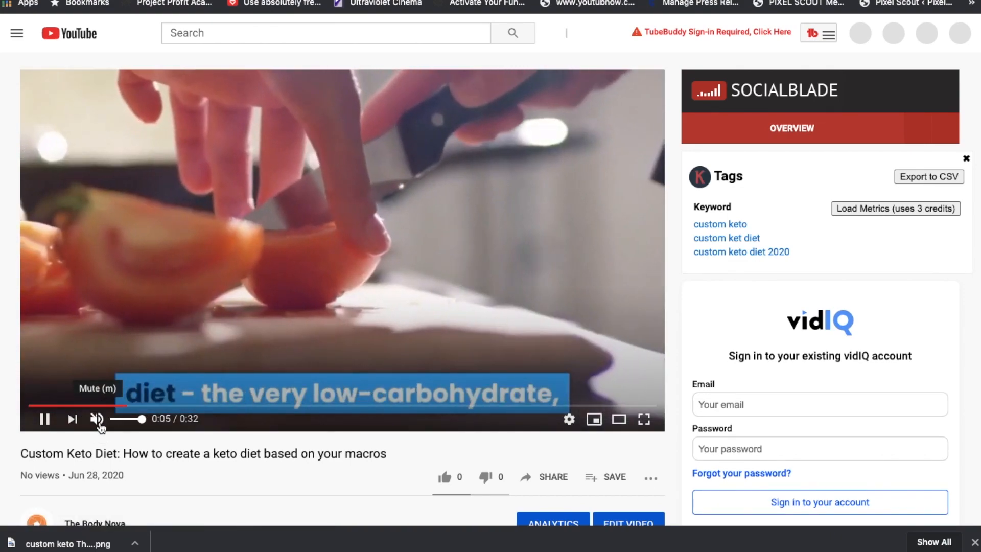
left_click_drag(141, 419, 122, 425)
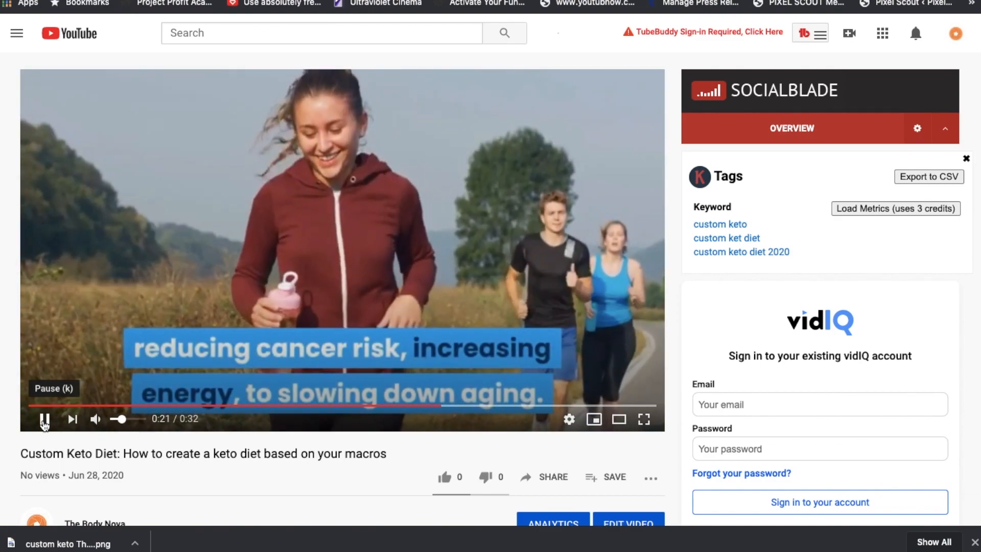
left_click(45, 420)
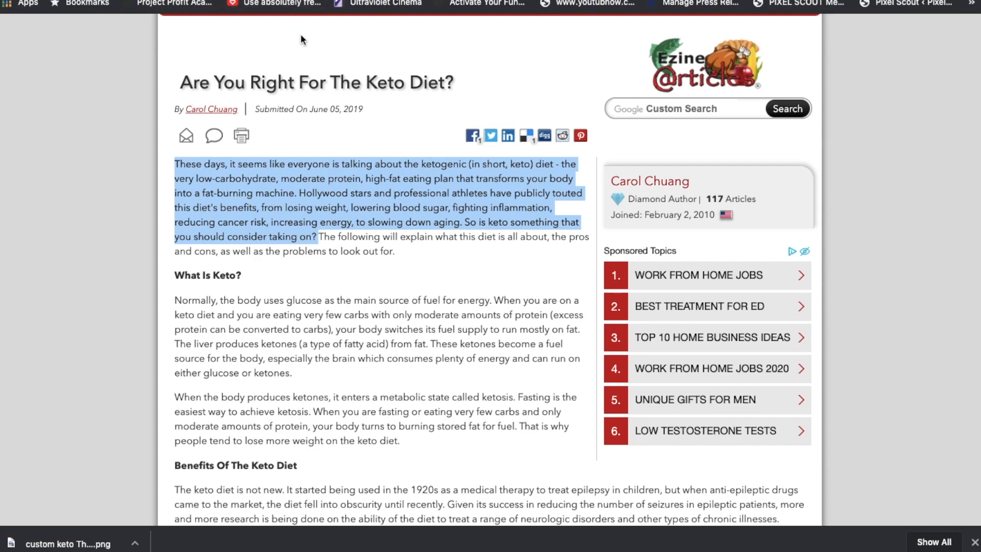
Step: Go to the EzineArticles home page and search its articles for "dog training"
scroll(297, 81, "up", 1)
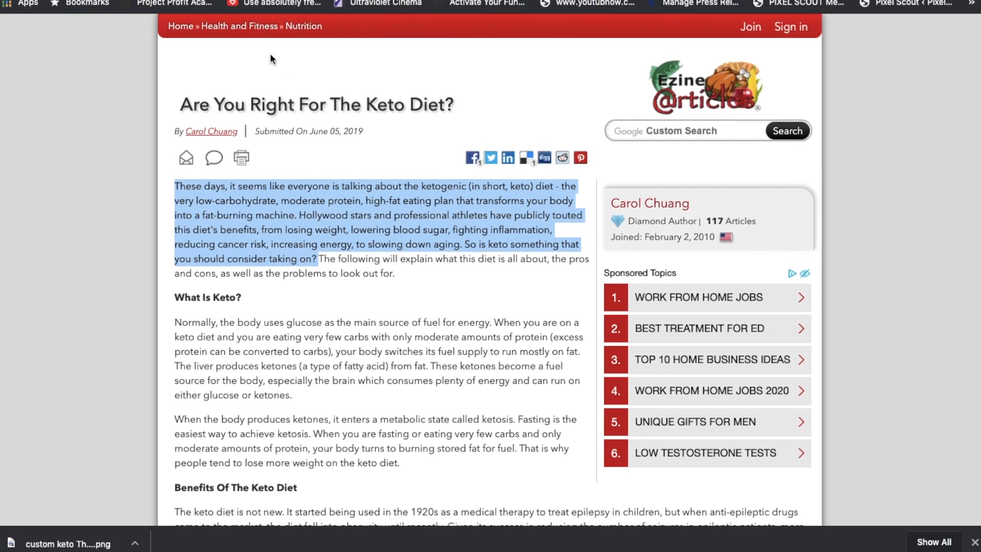
left_click(236, 61)
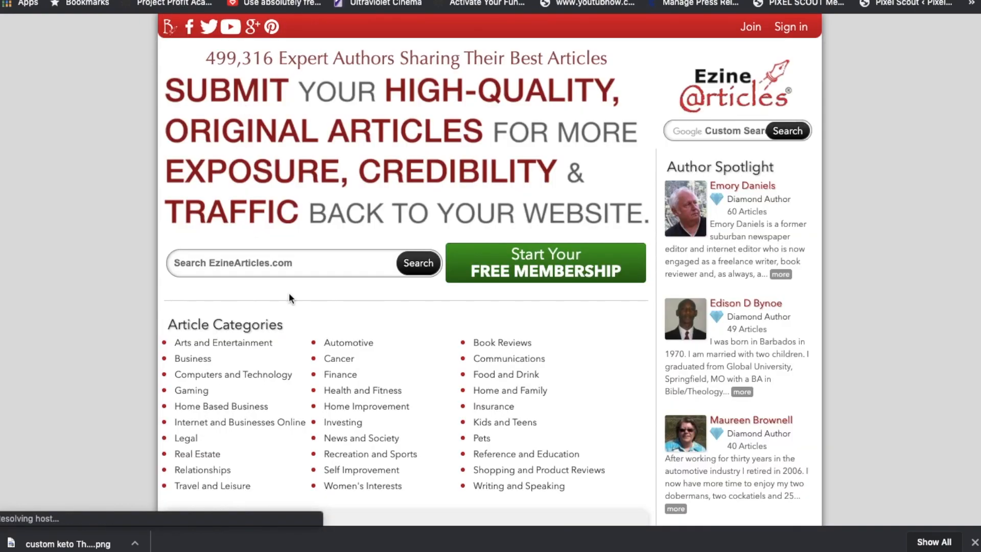
left_click(297, 261)
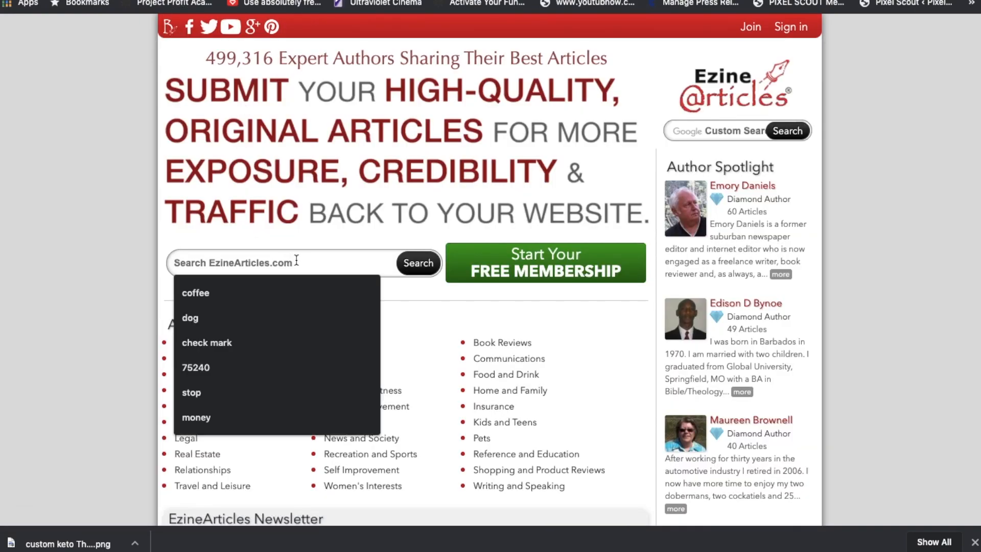
type("dog")
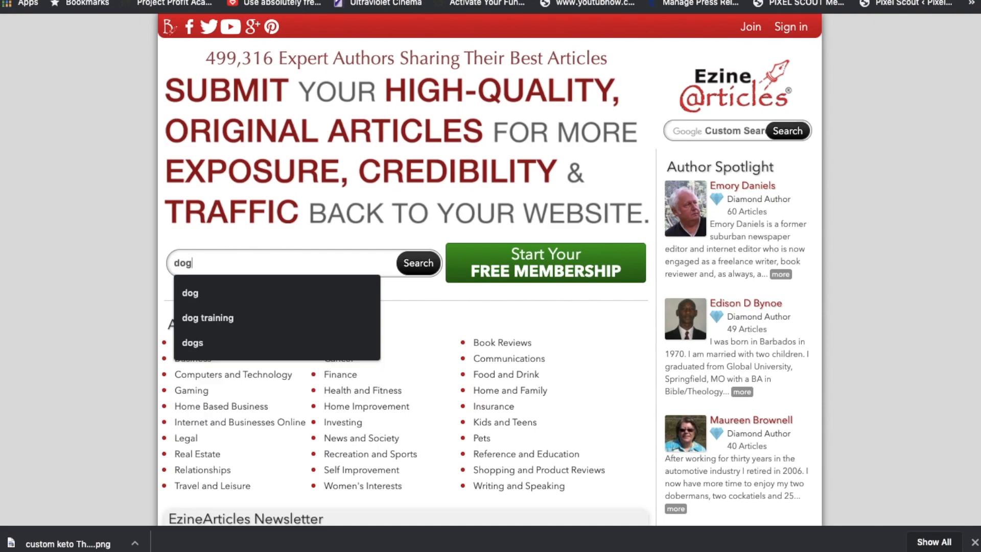
type(" trainin")
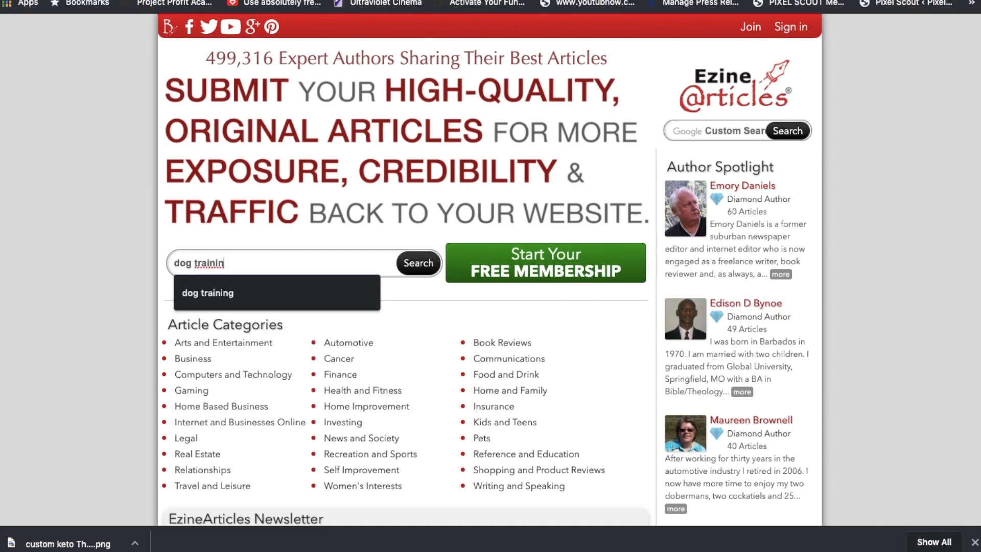
type("g")
key("Return")
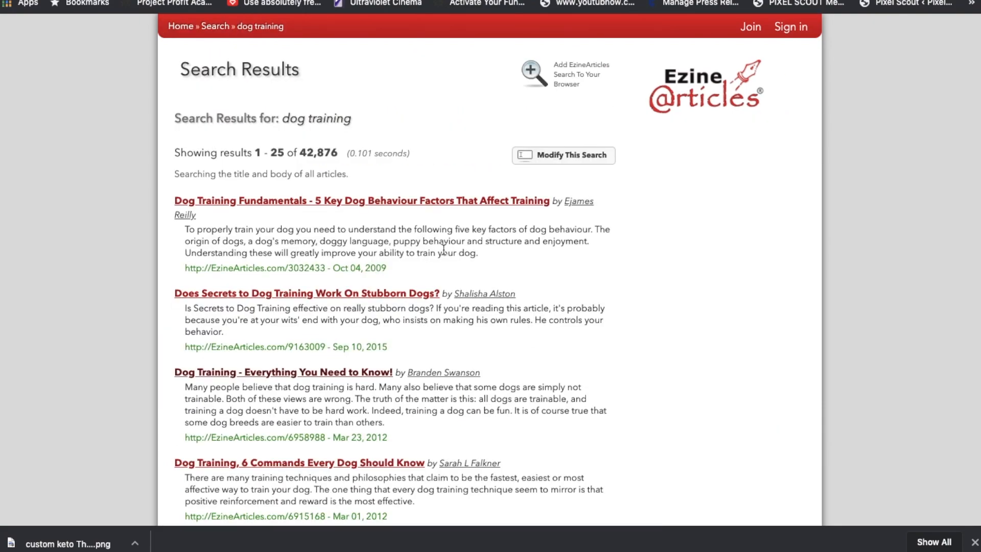
Step: Open the article "Great Dog Training Techniques" from the search results and skim its full text
scroll(481, 258, "down", 3)
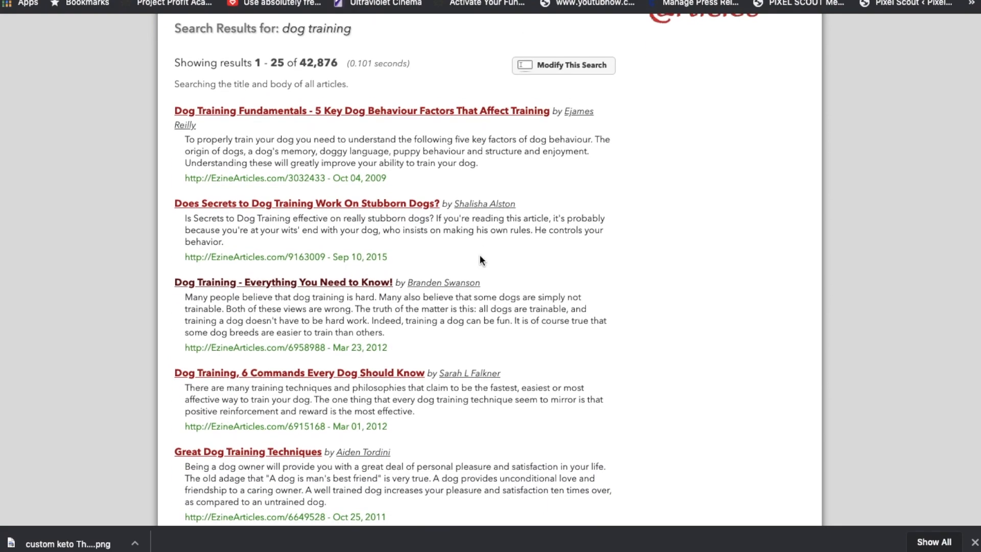
scroll(480, 259, "down", 6)
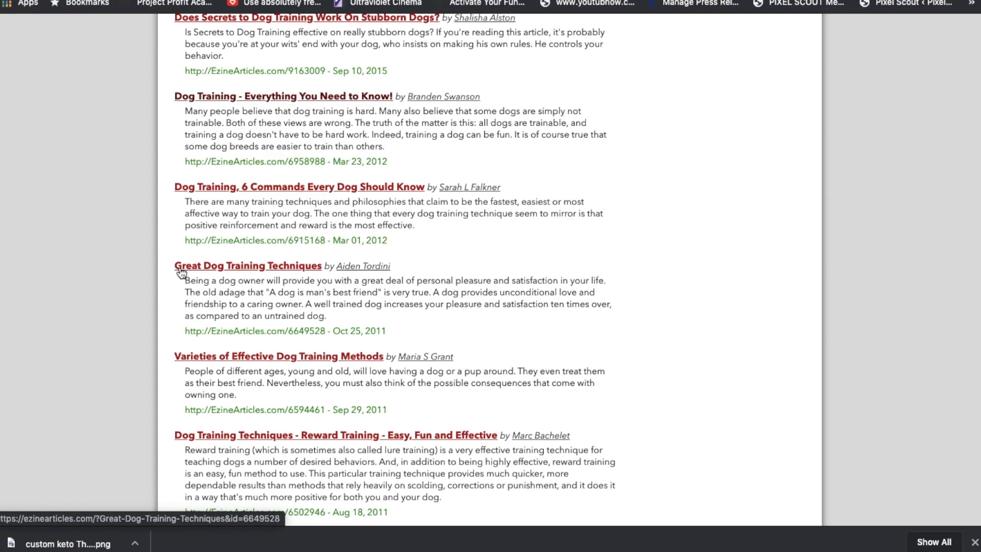
left_click(278, 266)
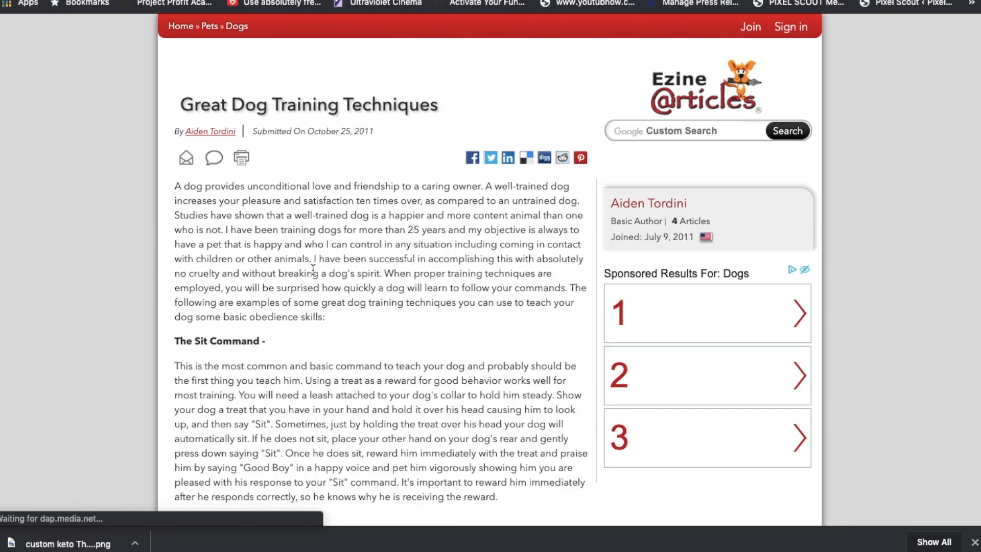
scroll(281, 265, "down", 6)
scroll(312, 269, "down", 10)
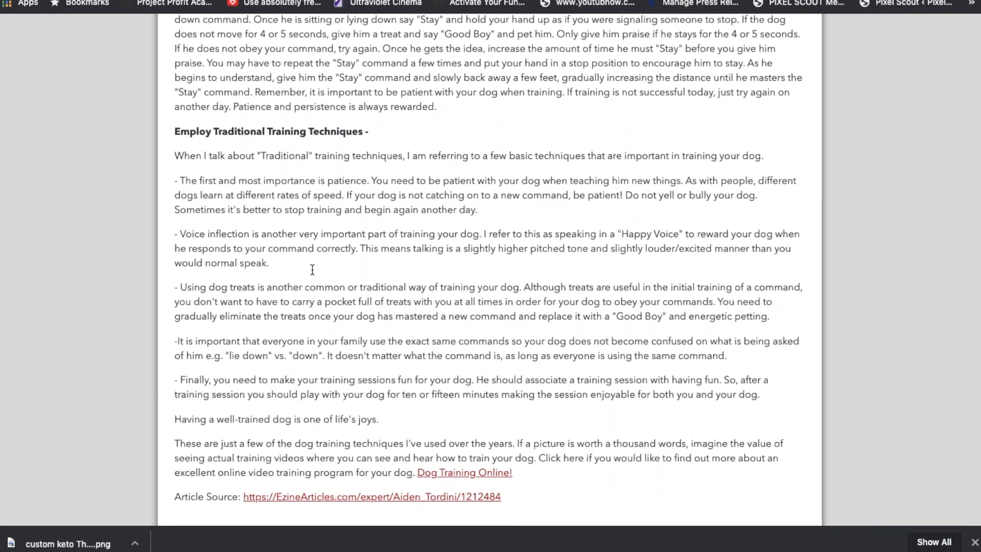
scroll(312, 270, "up", 4)
scroll(312, 269, "up", 15)
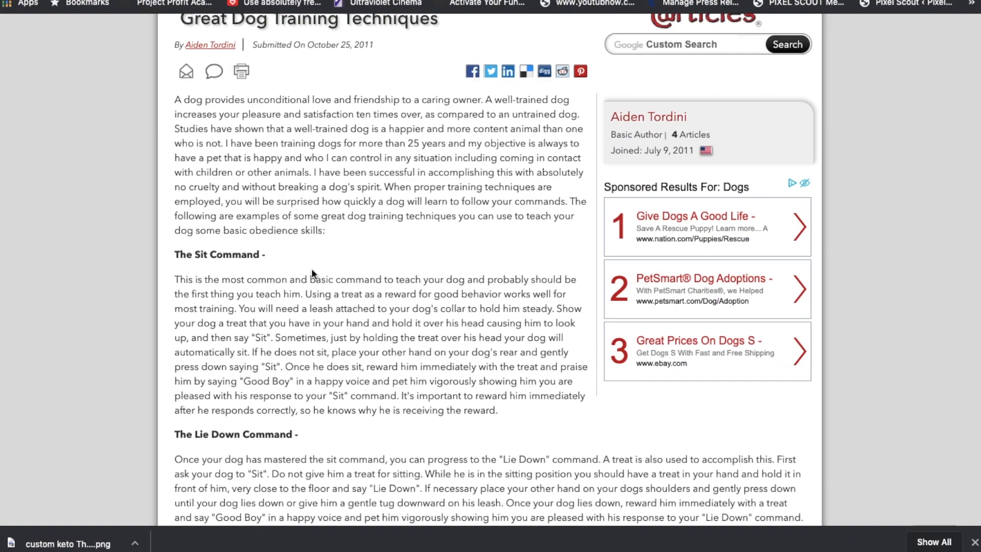
Step: Copy the article's whole introductory paragraph, from "A dog provides unconditional love" to "basic obedience skills:"
left_click_drag(325, 280, 167, 148)
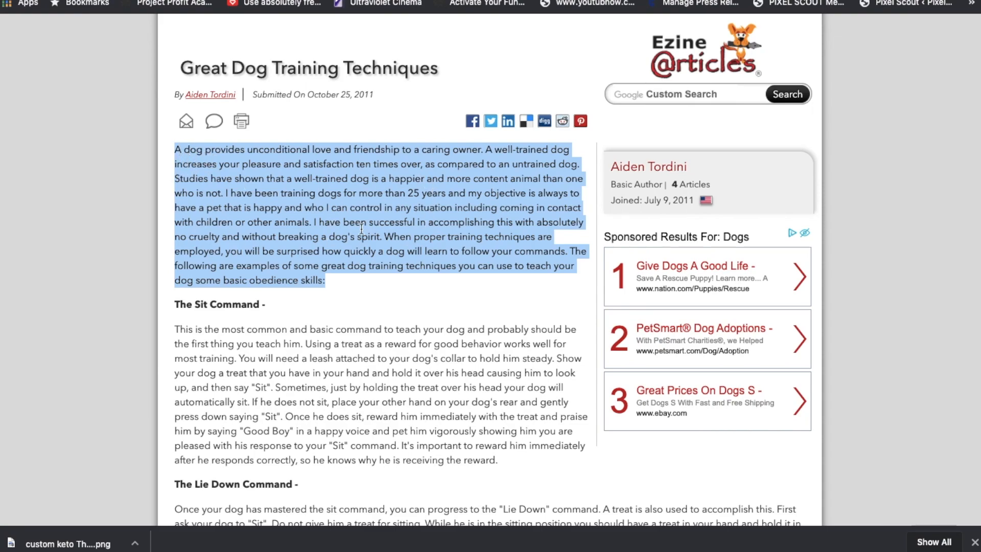
left_click(348, 283)
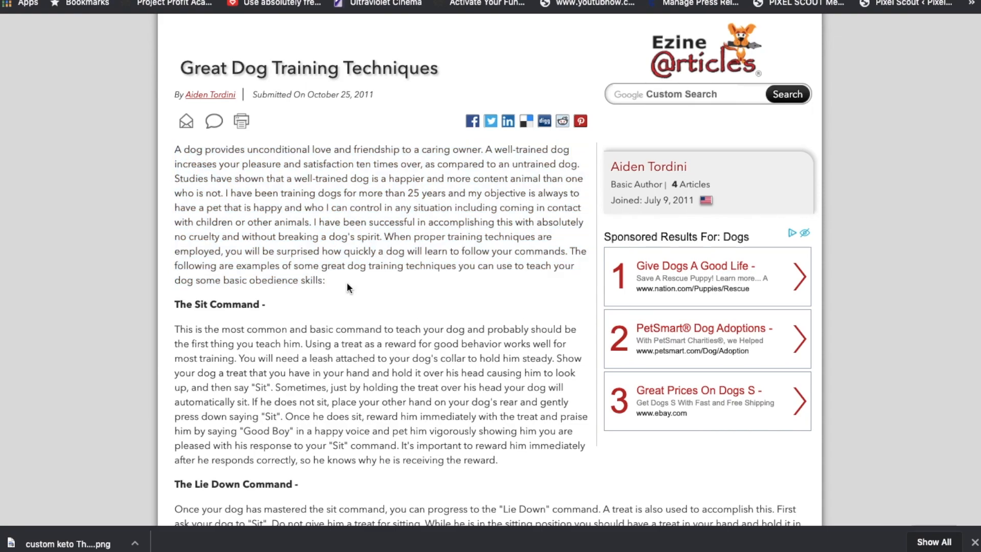
left_click_drag(331, 281, 174, 152)
key("ctrl+c")
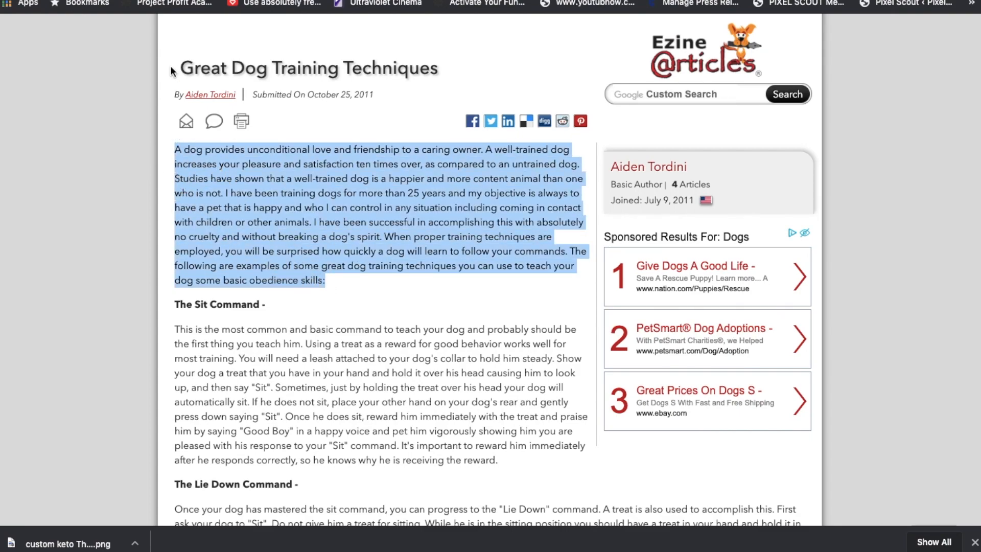
Step: Switch to Vidnami and use the widescreen Cool Blue content video template for the new video
key("ctrl+Tab")
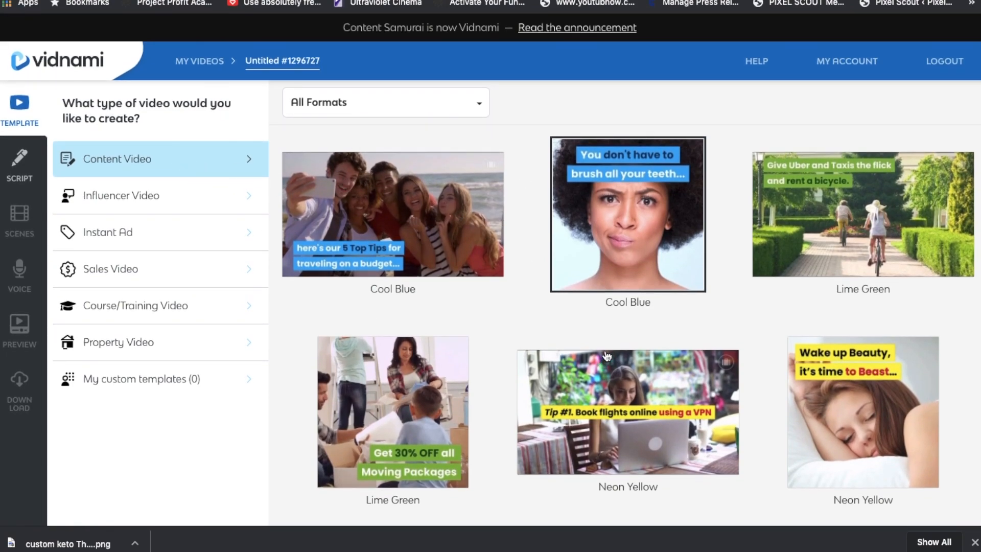
scroll(526, 281, "down", 15)
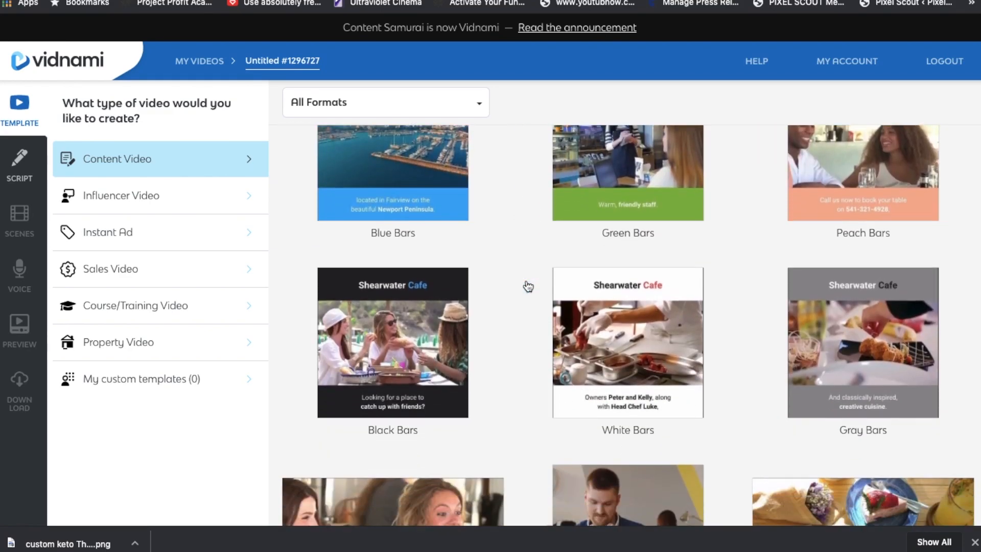
scroll(528, 286, "up", 10)
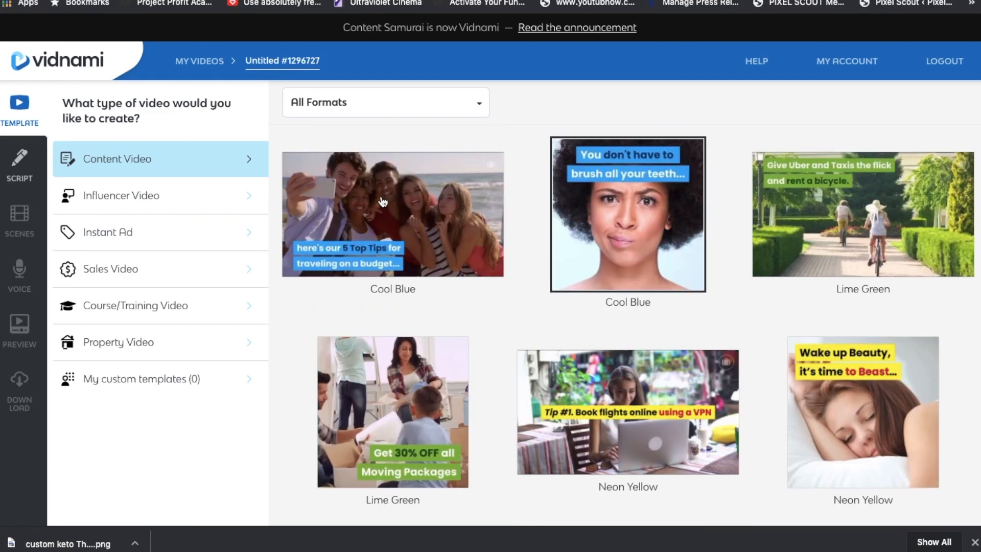
left_click(382, 202)
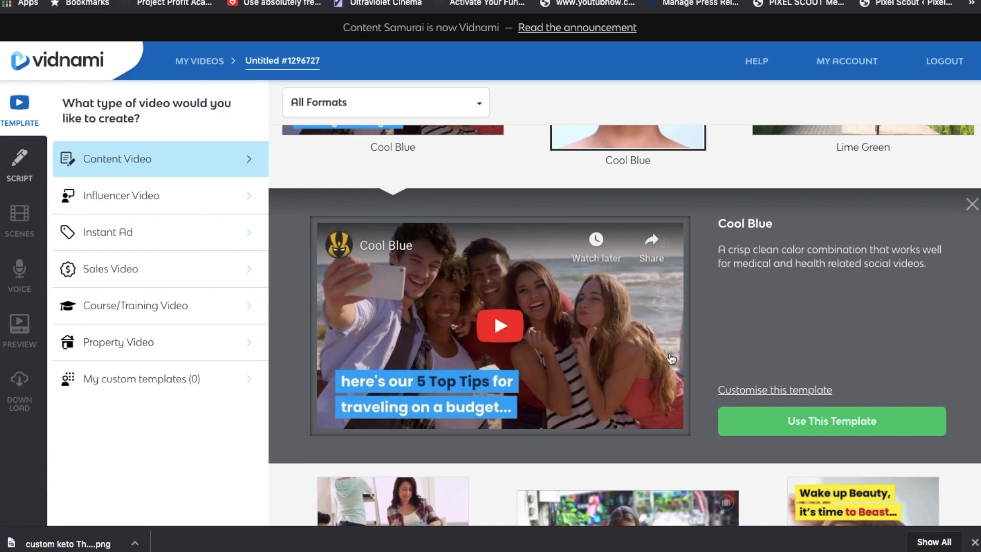
left_click(832, 425)
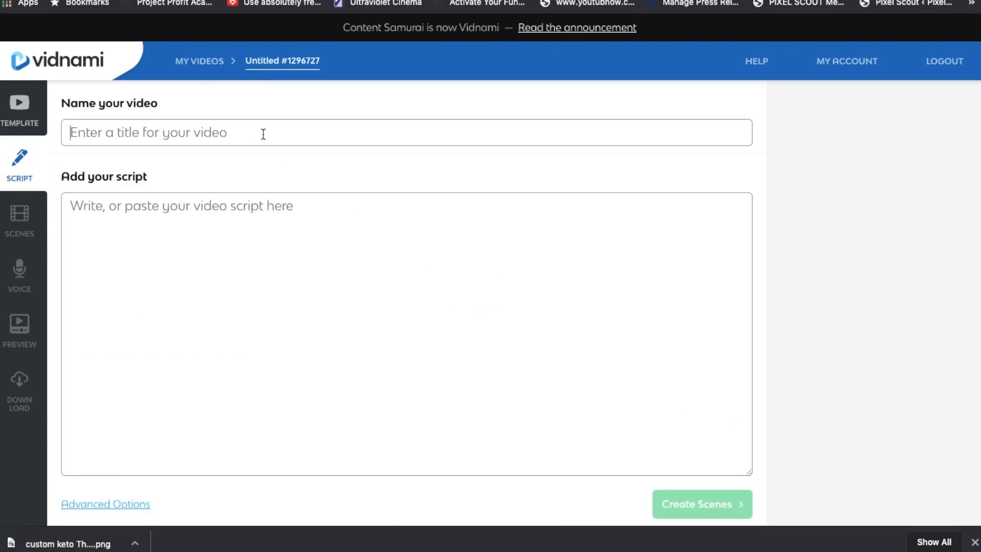
Step: Name the video "Dog training" and paste the copied article paragraph as its script
type("Dog training")
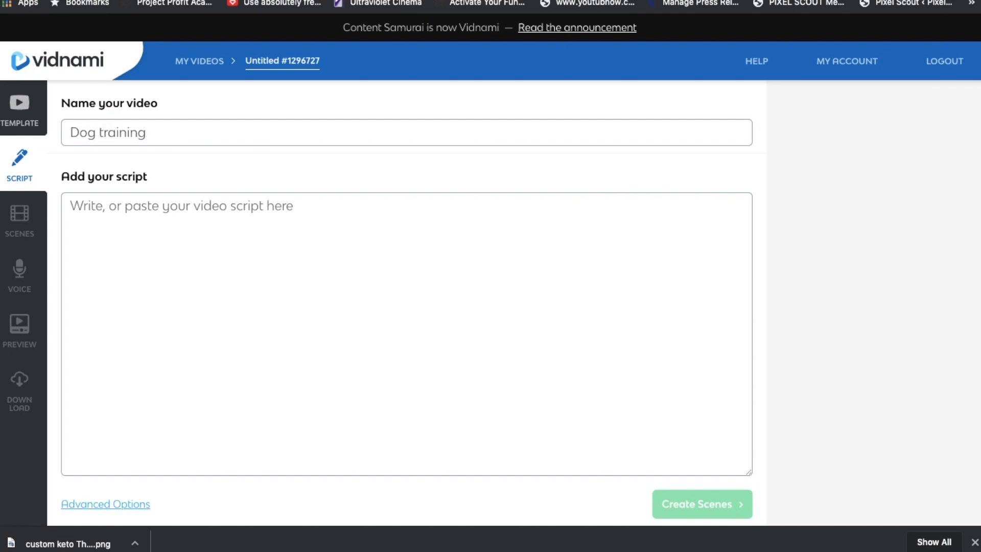
left_click(253, 203)
key("ctrl+v")
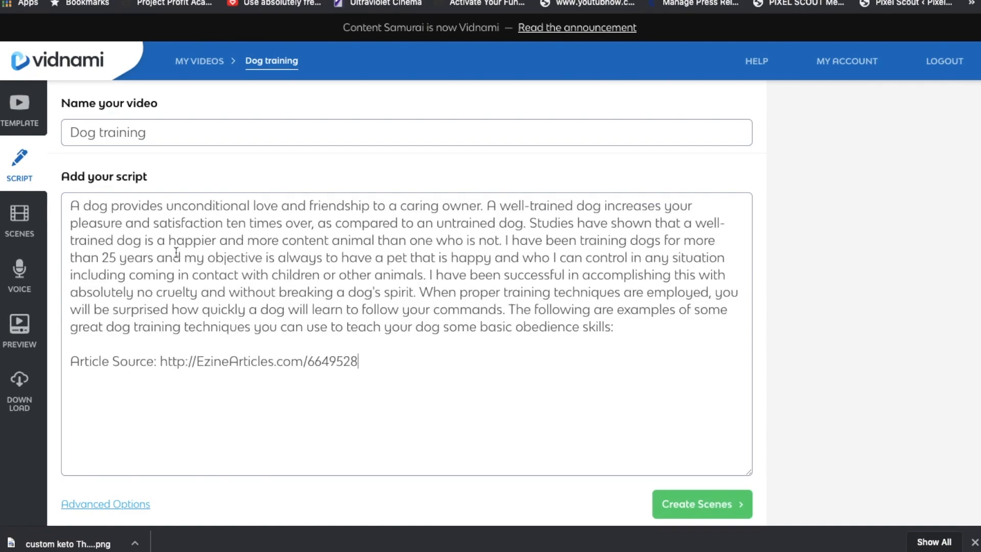
Step: Delete the "Article Source" line and the closing sentence beginning "The following are examples" from the script
left_click_drag(356, 361, 72, 360)
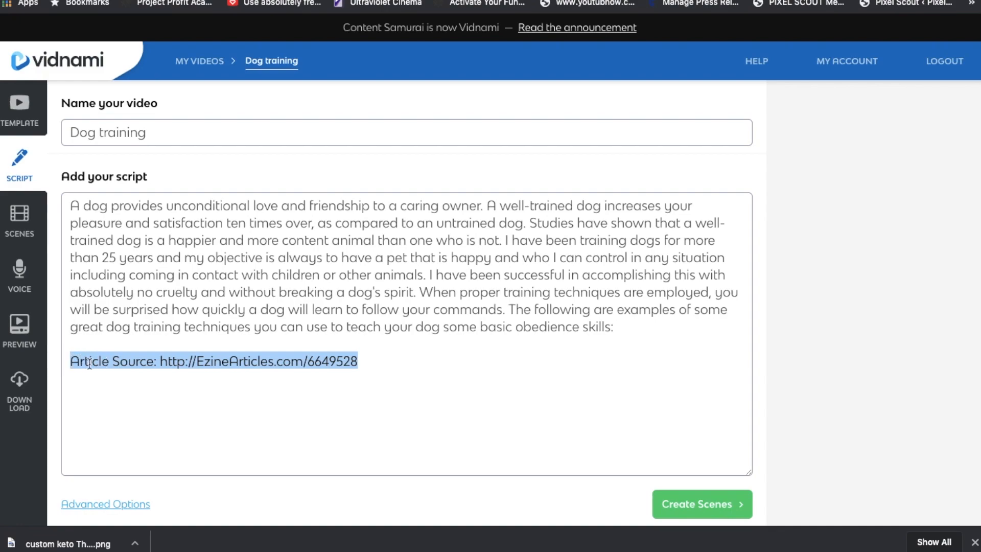
left_click(78, 363)
left_click_drag(70, 362, 366, 364)
key("BackSpace")
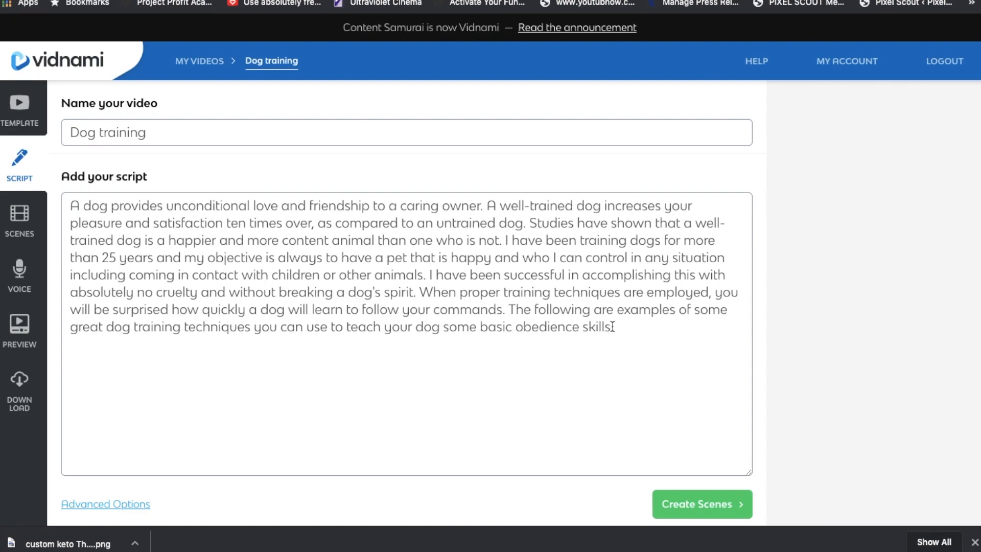
left_click_drag(617, 326, 509, 311)
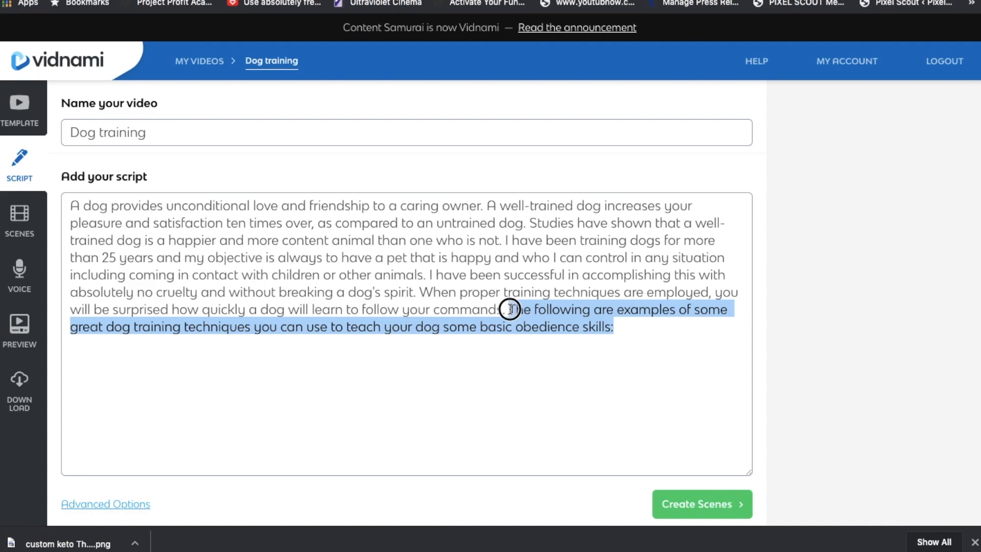
key("BackSpace")
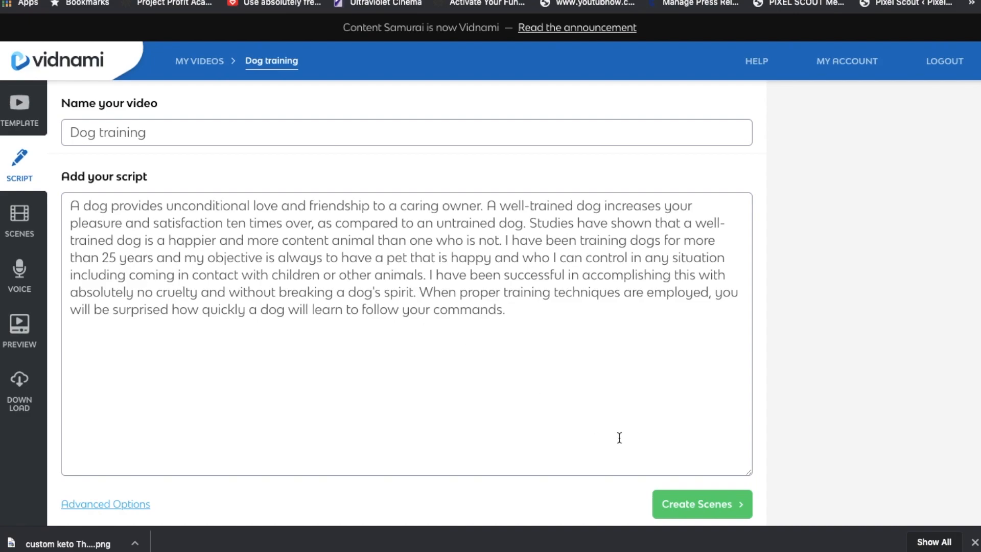
Step: Create the scenes from the script and review the first two scenes
left_click(688, 504)
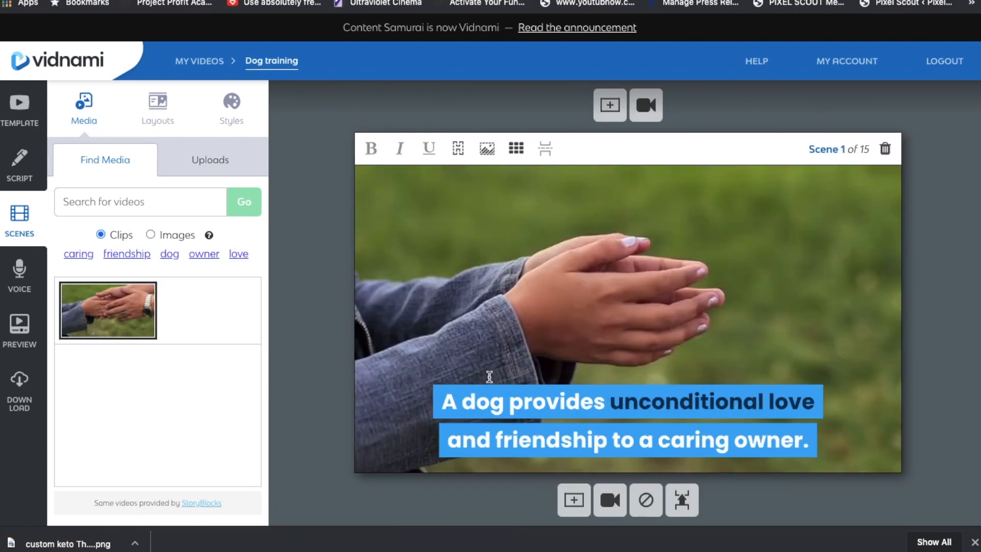
scroll(698, 353, "down", 3)
scroll(700, 351, "up", 2)
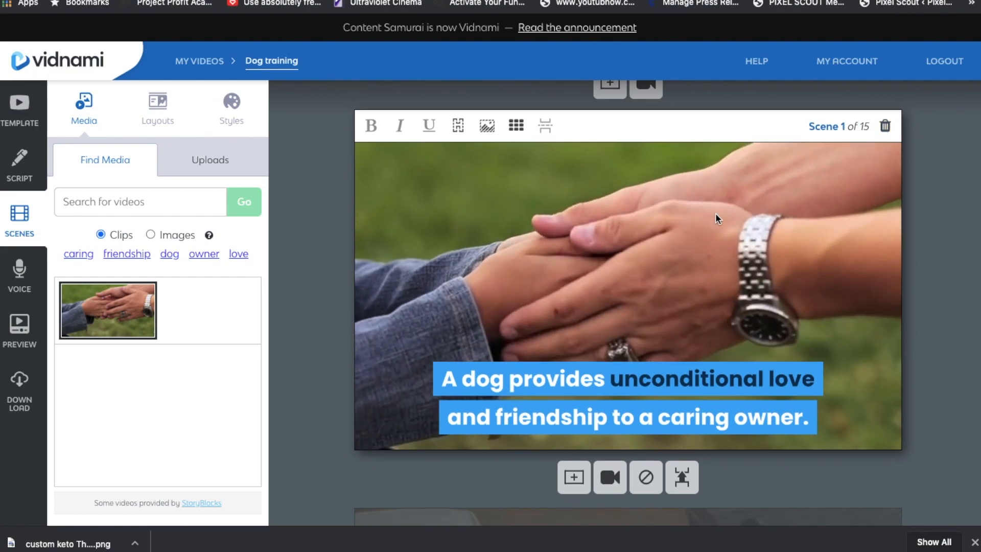
scroll(718, 219, "down", 5)
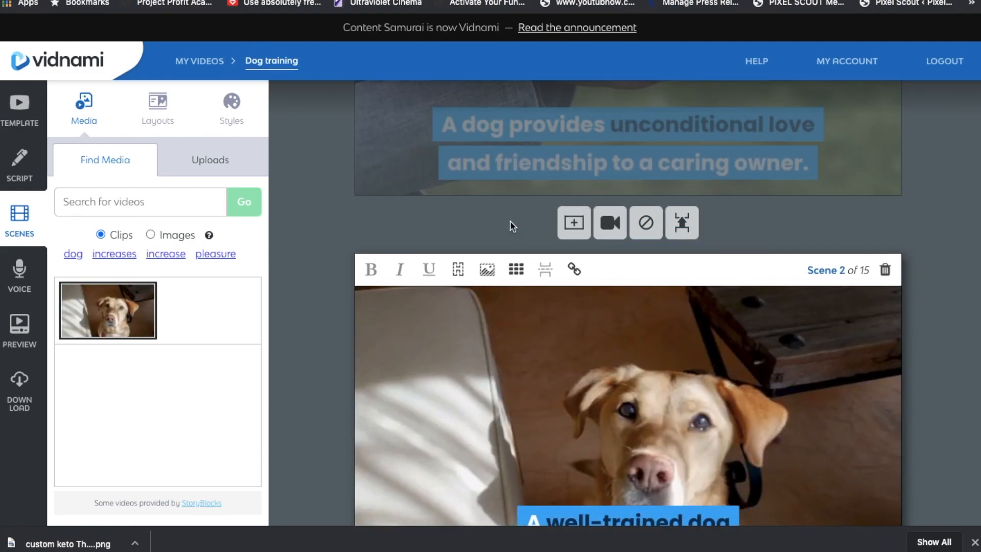
Step: Search the stock clips for "dog" and use the close-up of the brown hound as the background of scene 1
scroll(510, 223, "up", 5)
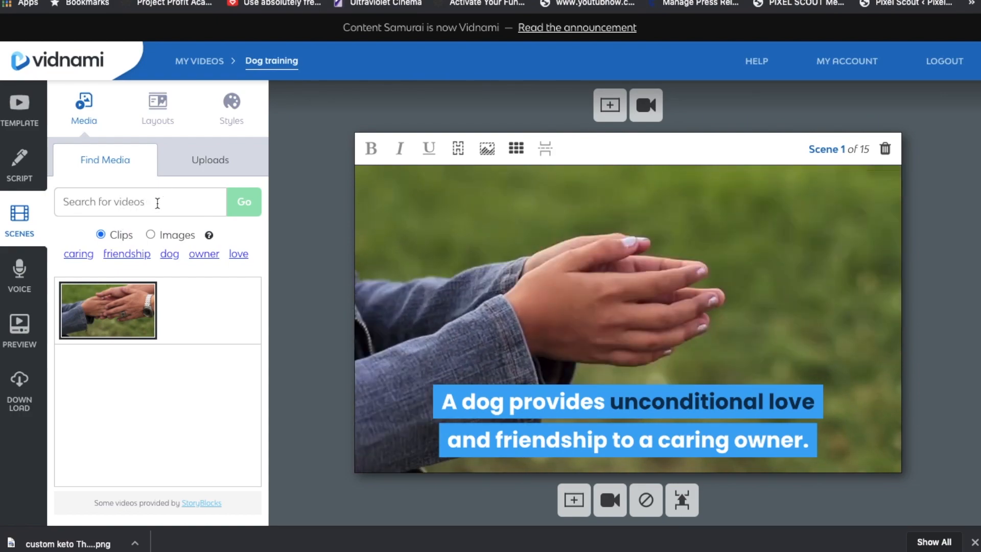
type("dog")
key("Return")
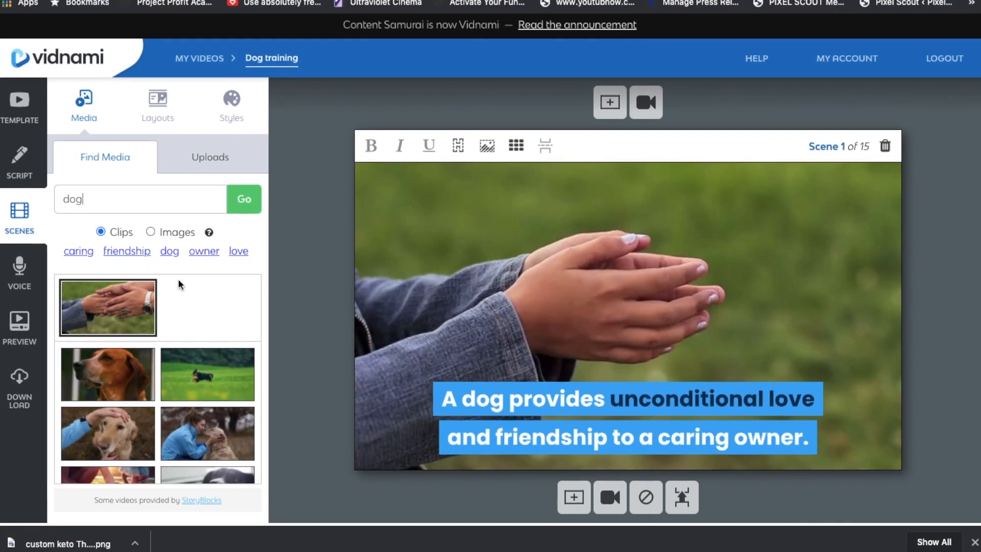
left_click(118, 378)
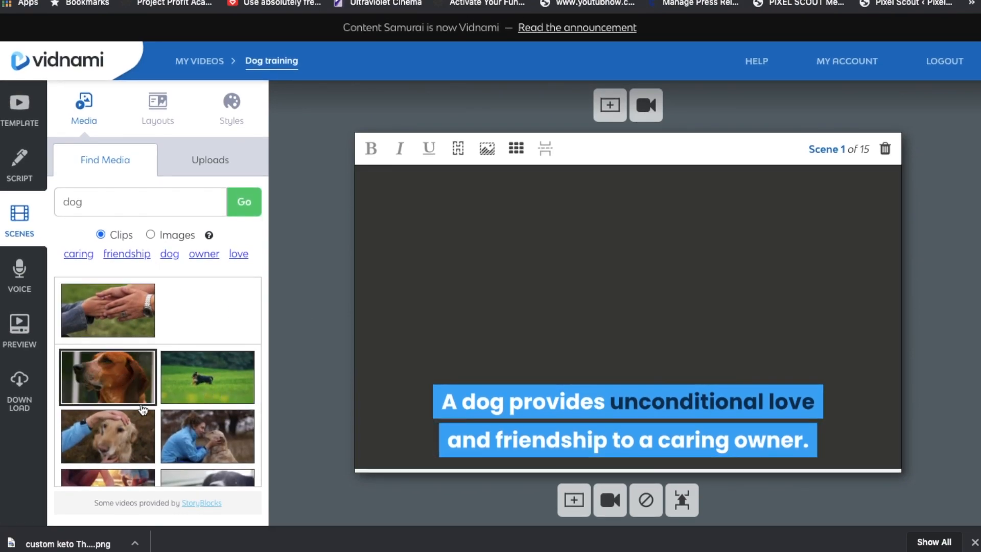
scroll(440, 343, "down", 5)
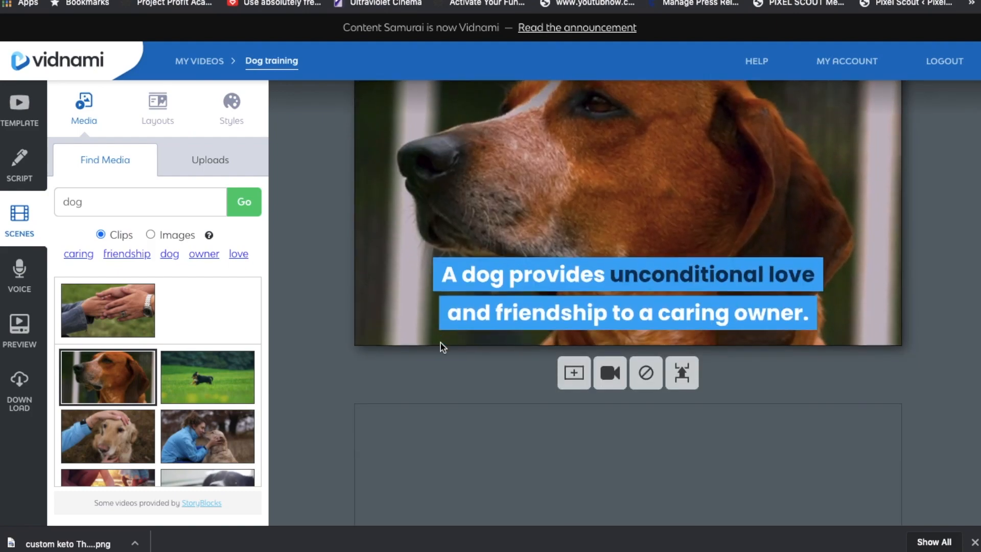
left_click(441, 344)
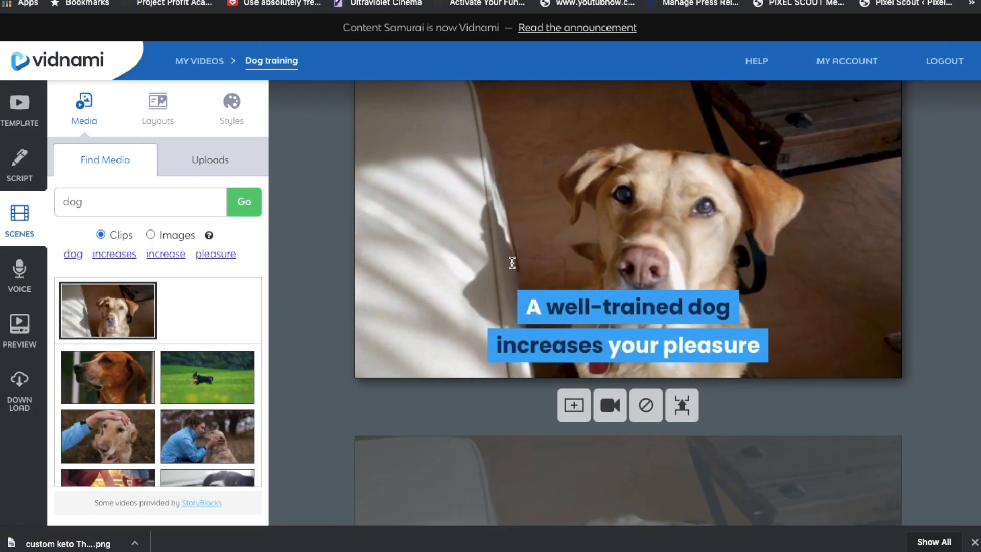
Step: Replace the background of scene 3 with the clip of the woman training a black dog in a kitchen
scroll(501, 265, "down", 4)
left_click(500, 266)
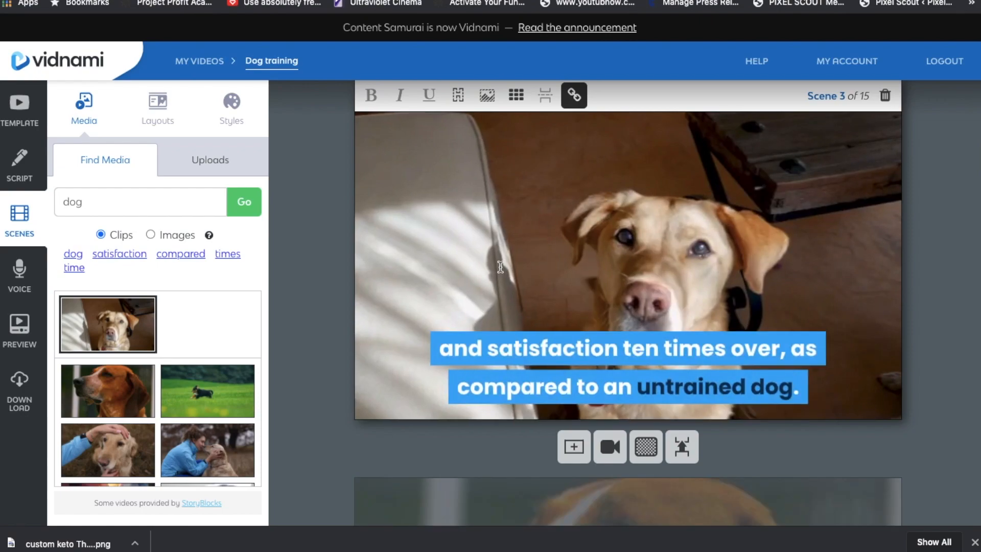
scroll(115, 424, "down", 5)
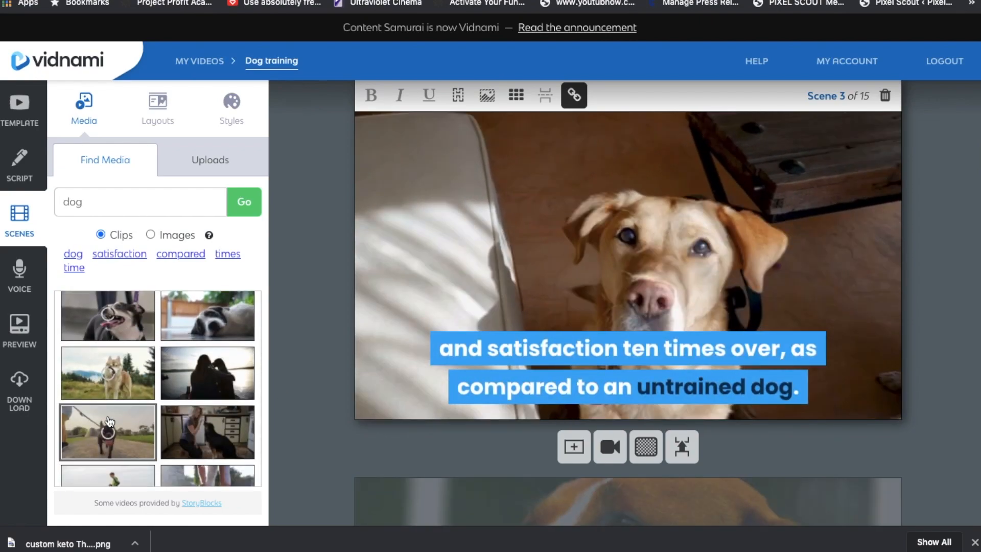
left_click(208, 367)
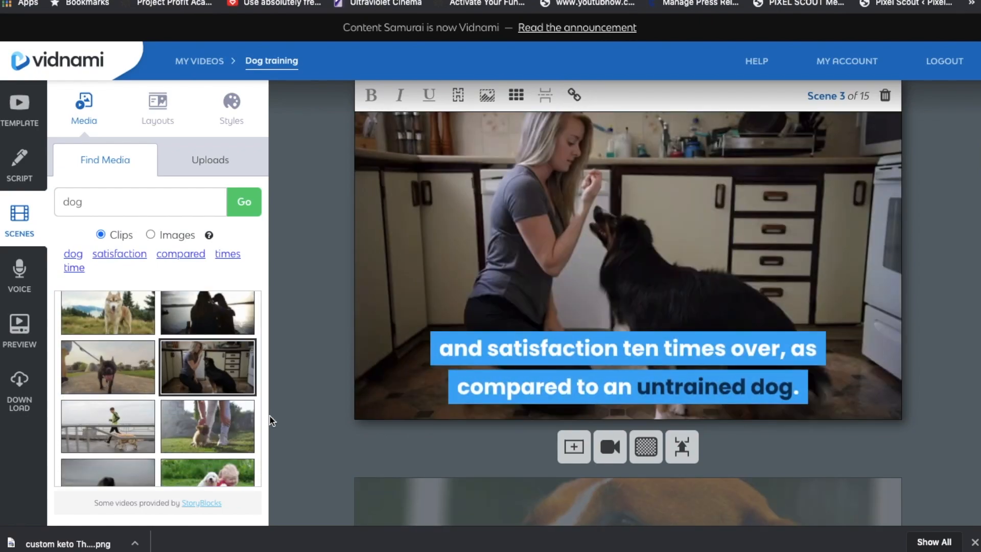
scroll(292, 415, "down", 2)
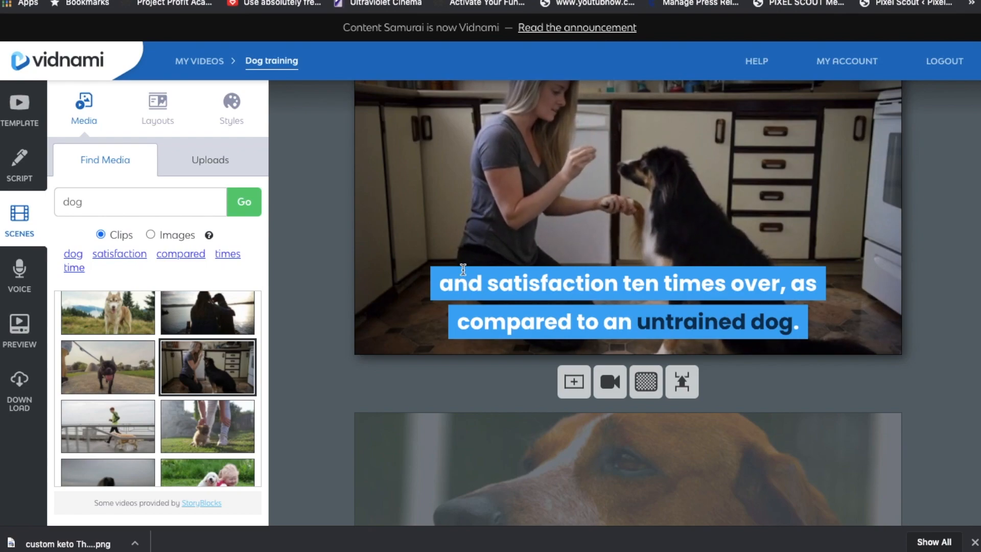
Step: Set scene 4 to the clip of the girl with white puppies and scene 5 to the white puppies on grass
scroll(461, 268, "down", 1)
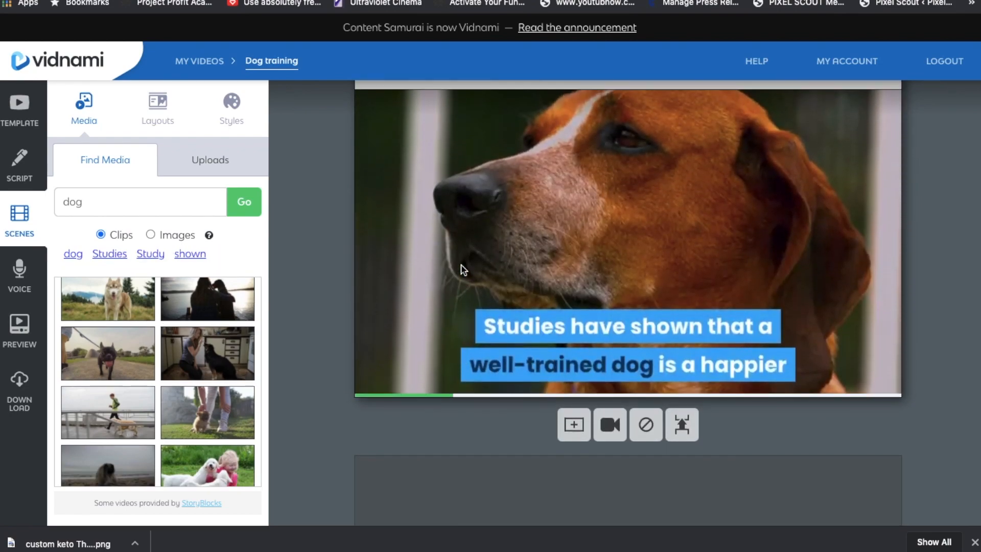
scroll(174, 396, "down", 1)
scroll(173, 396, "down", 3)
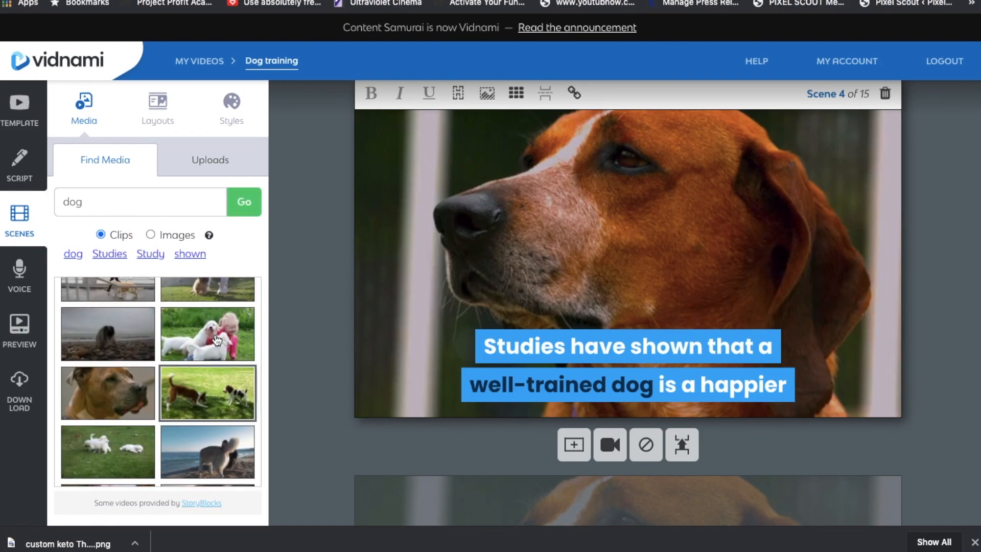
left_click(215, 338)
scroll(331, 405, "down", 2)
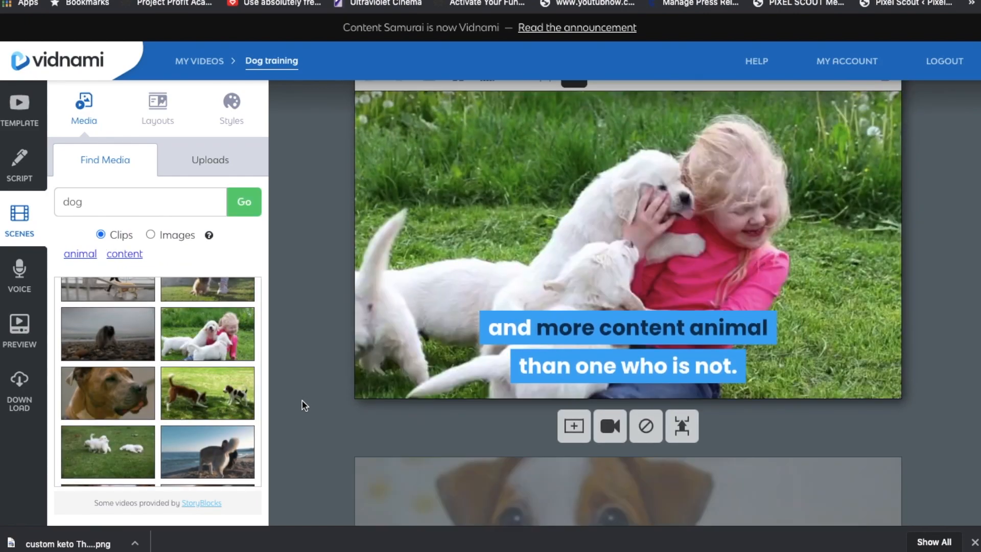
left_click(107, 452)
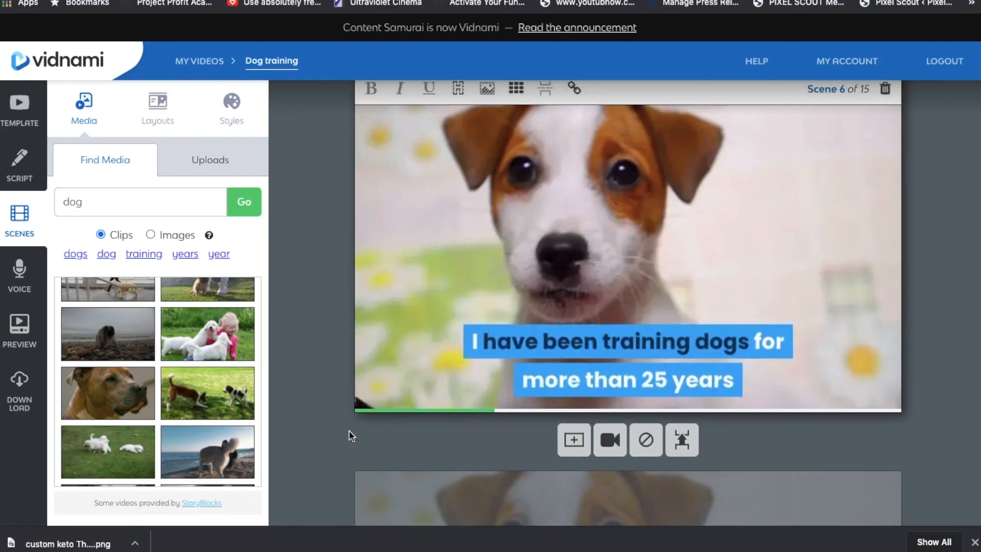
Step: Set scene 6 to the clip of the long-haired dog on the pebble beach and scene 7 to the jogger with a dog
scroll(335, 433, "down", 2)
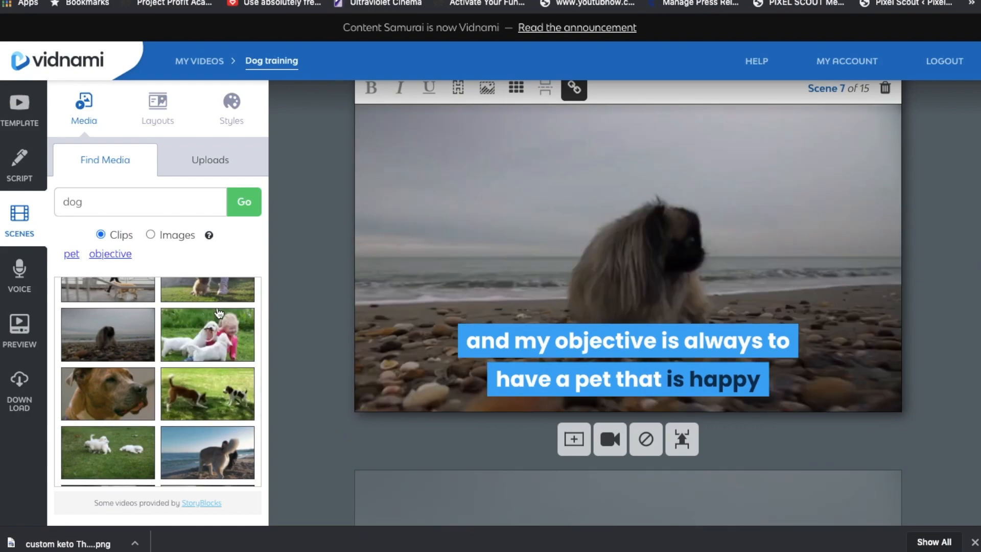
scroll(108, 322, "up", 2)
left_click(108, 357)
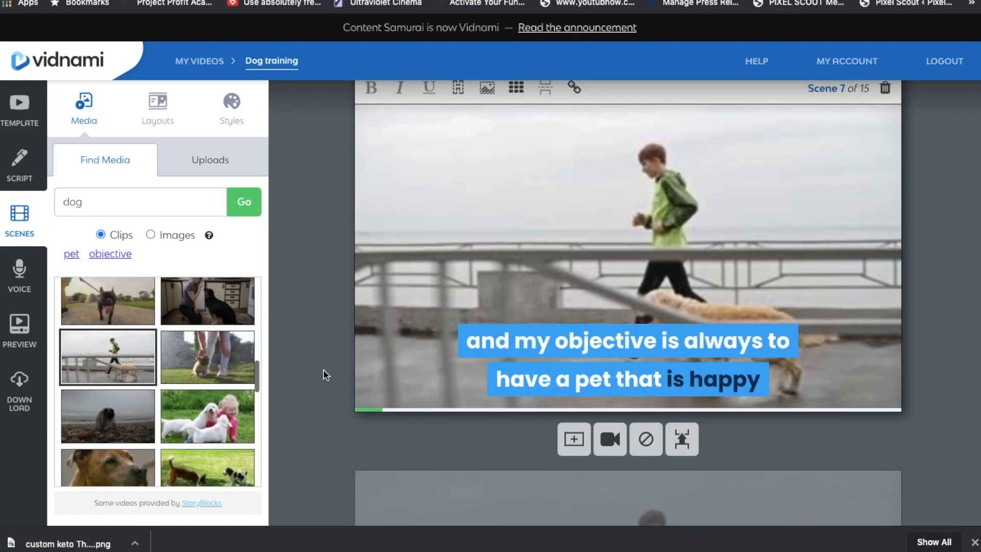
Step: Set scene 8 to the clip of the black bulldog on a leash and scene 9 to the woman training her dog in the kitchen
scroll(322, 373, "down", 3)
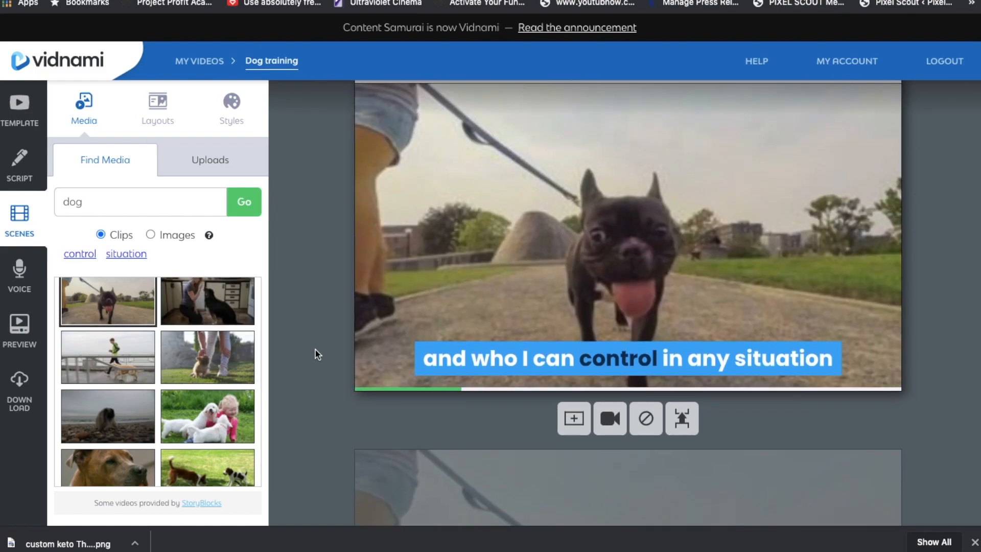
scroll(316, 351, "down", 3)
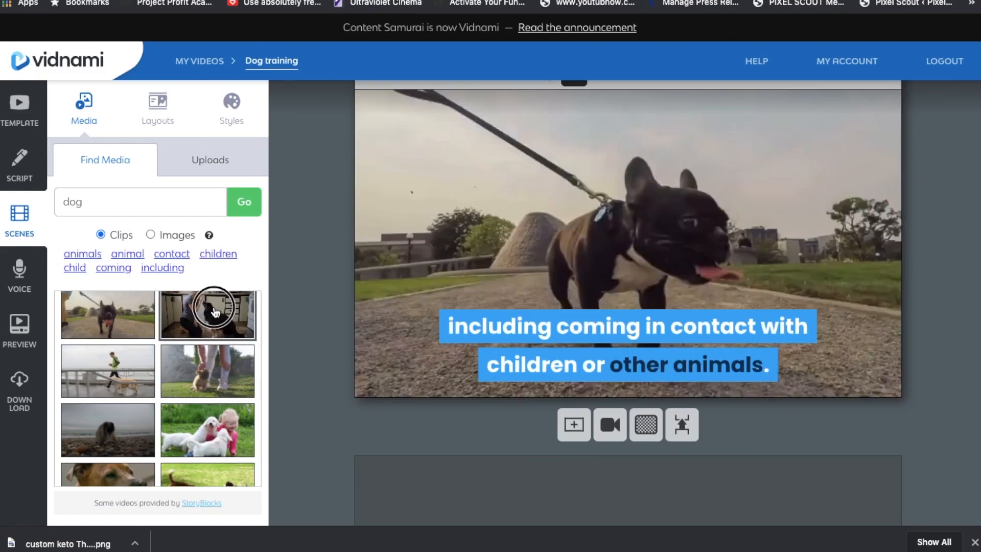
left_click(207, 313)
scroll(352, 367, "down", 1)
scroll(348, 361, "down", 5)
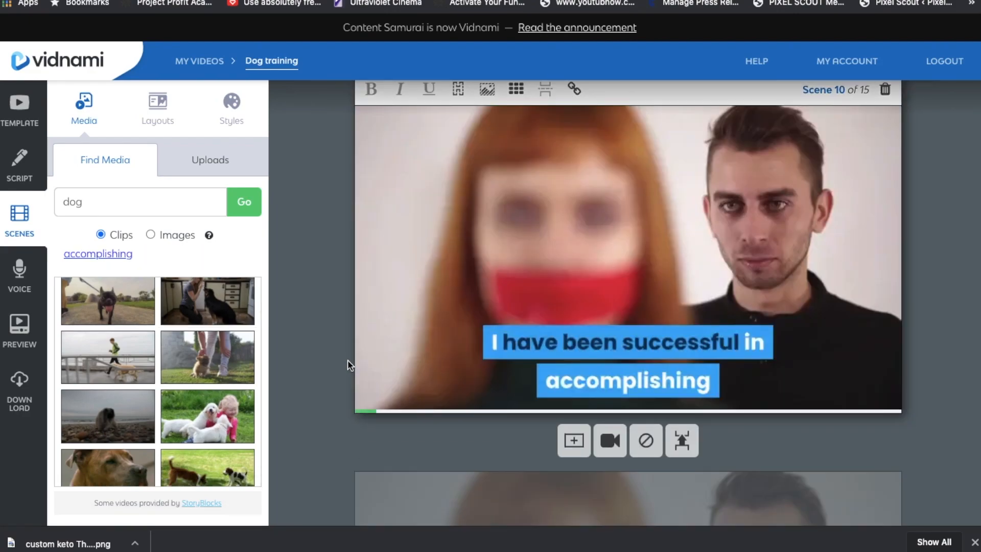
Step: Recheck scenes 8 and 9 and replace scene 9's background with the clip of the tan dog resting on a blanket
scroll(348, 362, "up", 10)
scroll(348, 365, "up", 3)
scroll(348, 364, "down", 7)
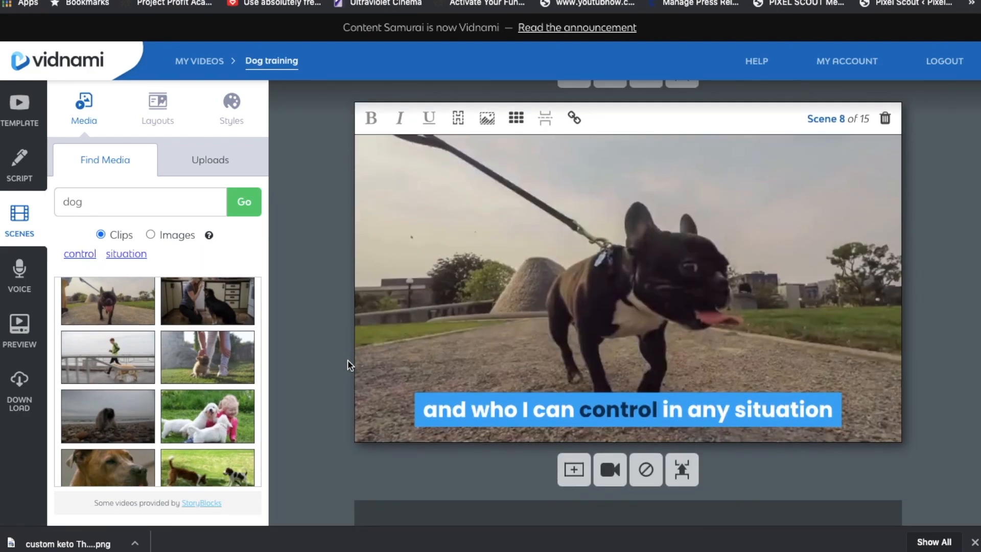
scroll(148, 367, "down", 5)
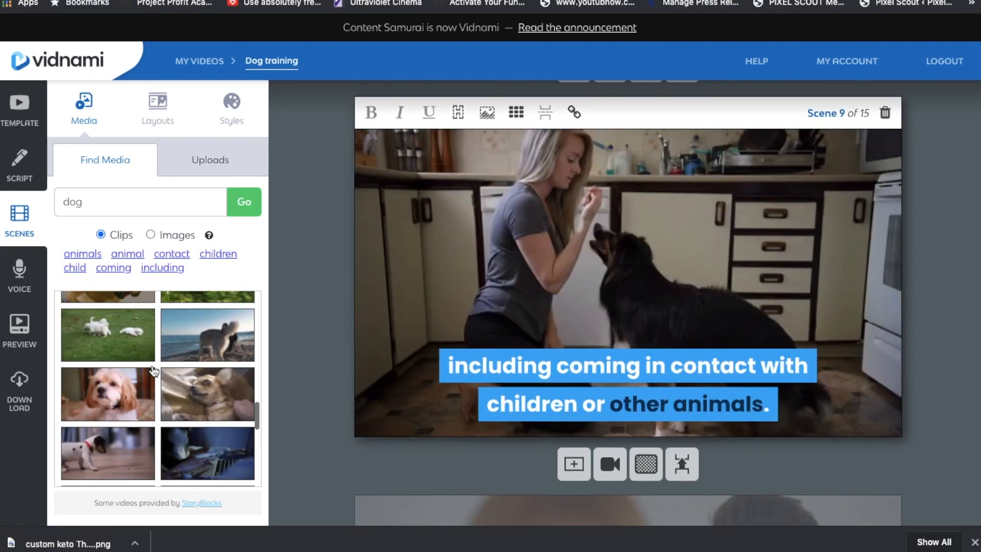
left_click(207, 384)
scroll(312, 382, "down", 5)
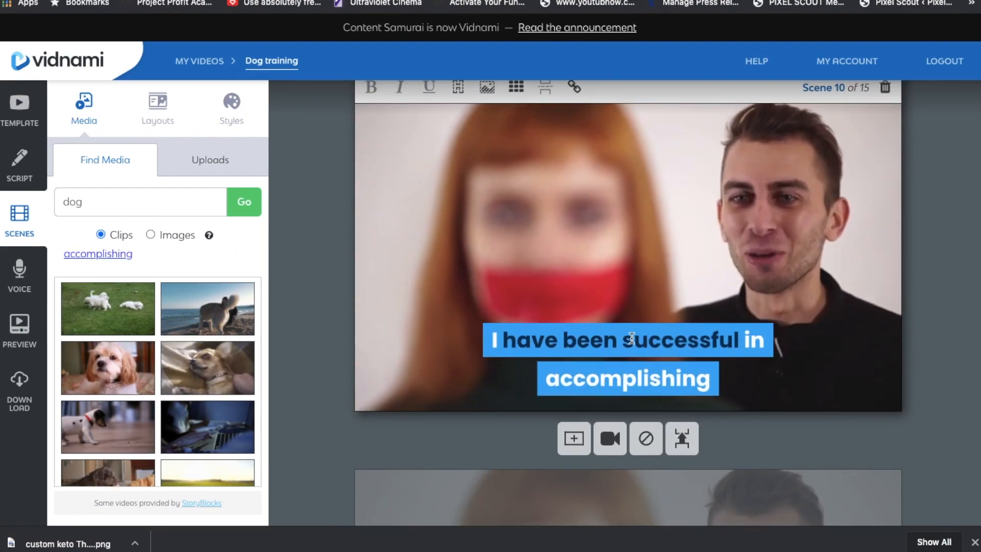
left_click(678, 343)
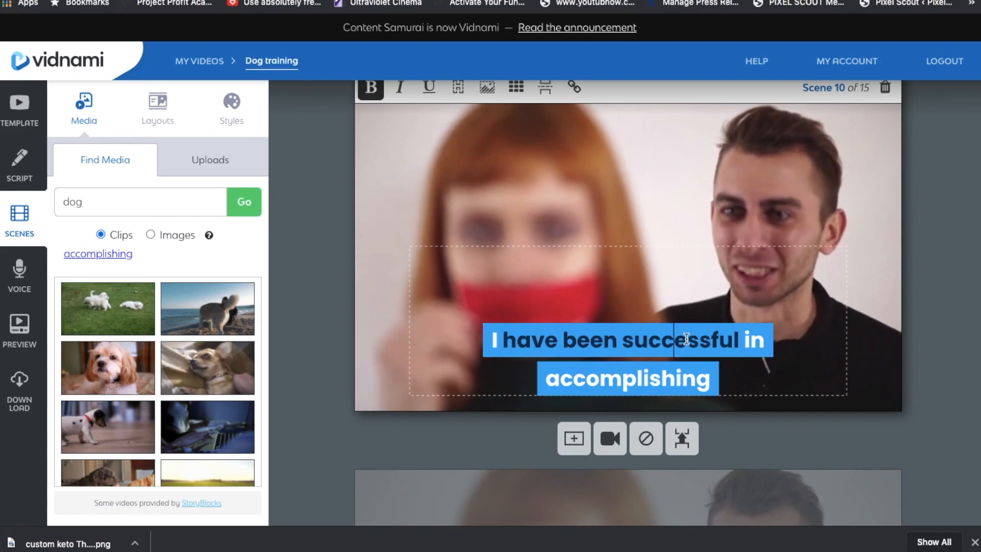
type("a")
key("BackSpace")
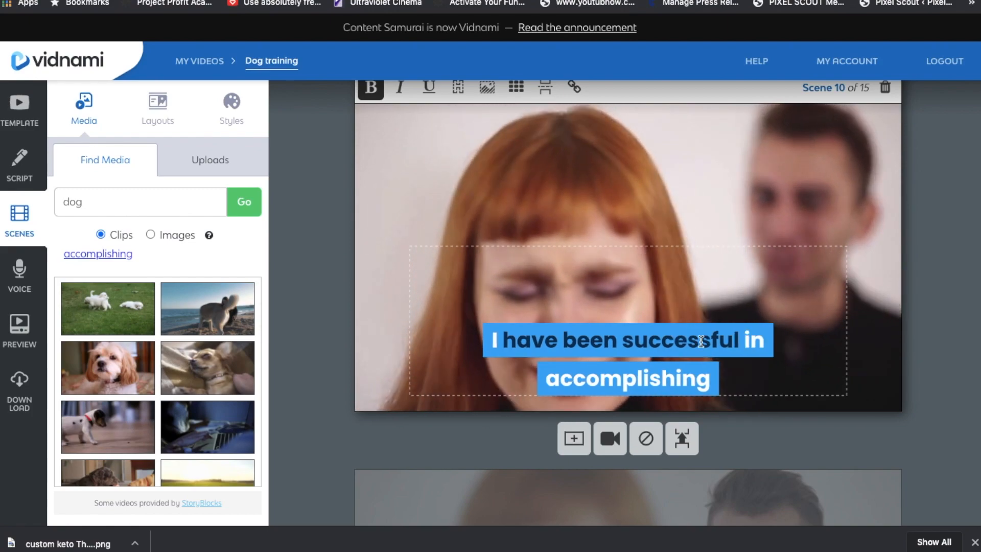
Step: Set scene 11 to the clip of the white retriever being petted and scene 12 to the woman holding a white dog
scroll(559, 350, "down", 5)
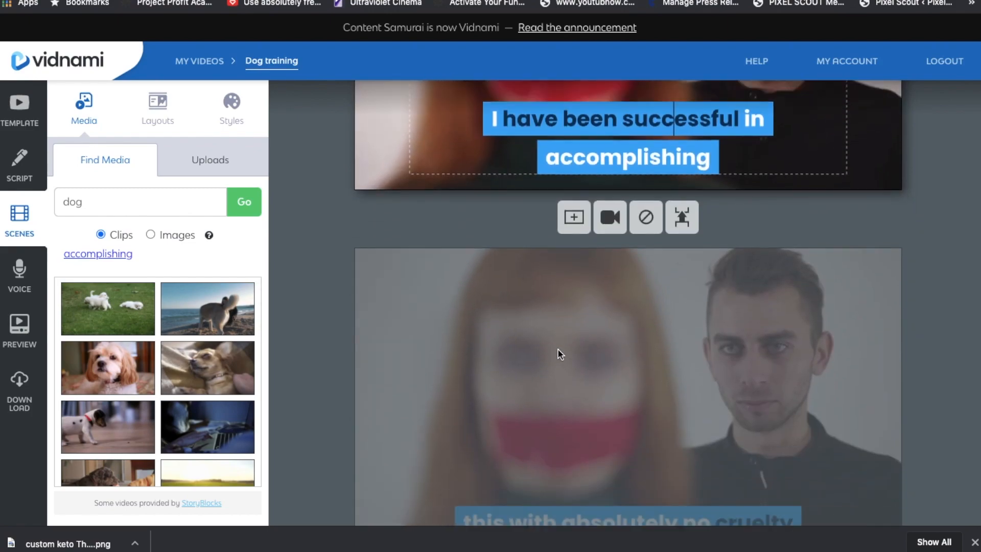
scroll(229, 432, "down", 3)
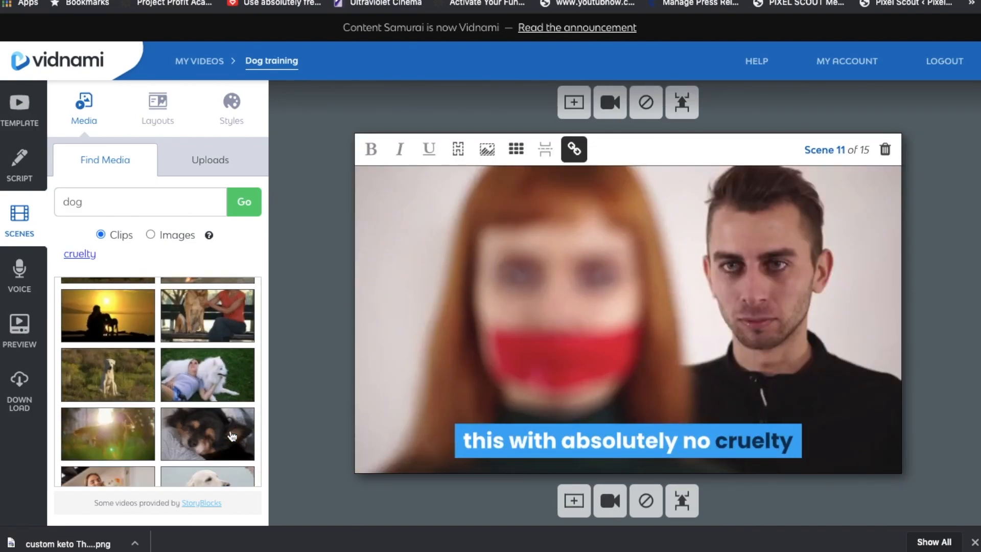
left_click(207, 407)
scroll(320, 414, "down", 5)
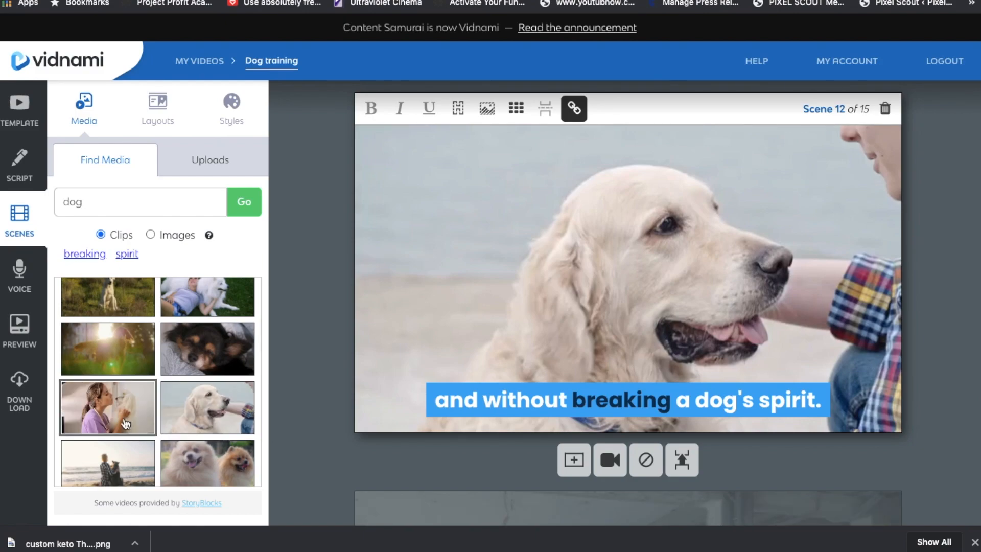
left_click(108, 407)
scroll(351, 391, "down", 5)
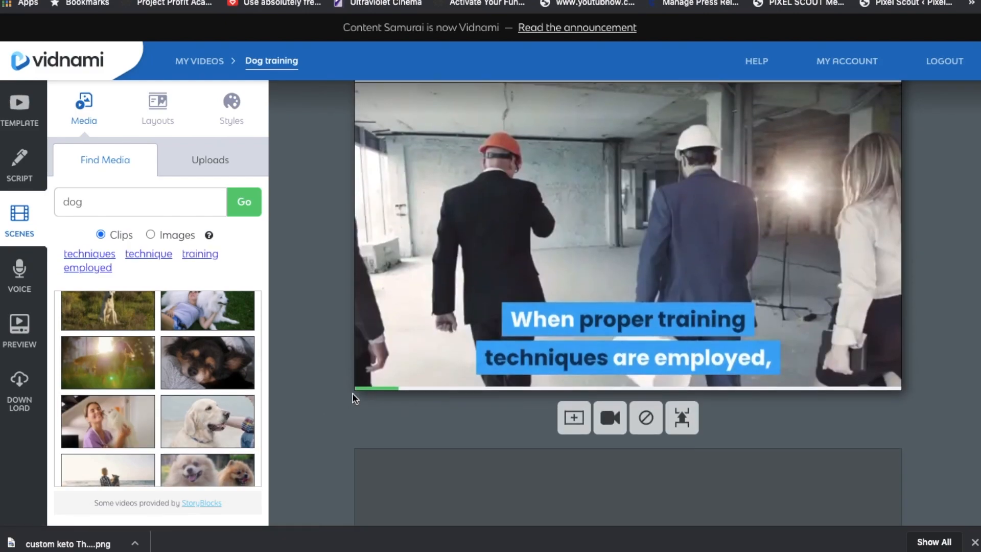
Step: Set scene 13 to the sunset silhouette of a person with a dog and scene 14 to the husky on the beach
left_click(120, 336)
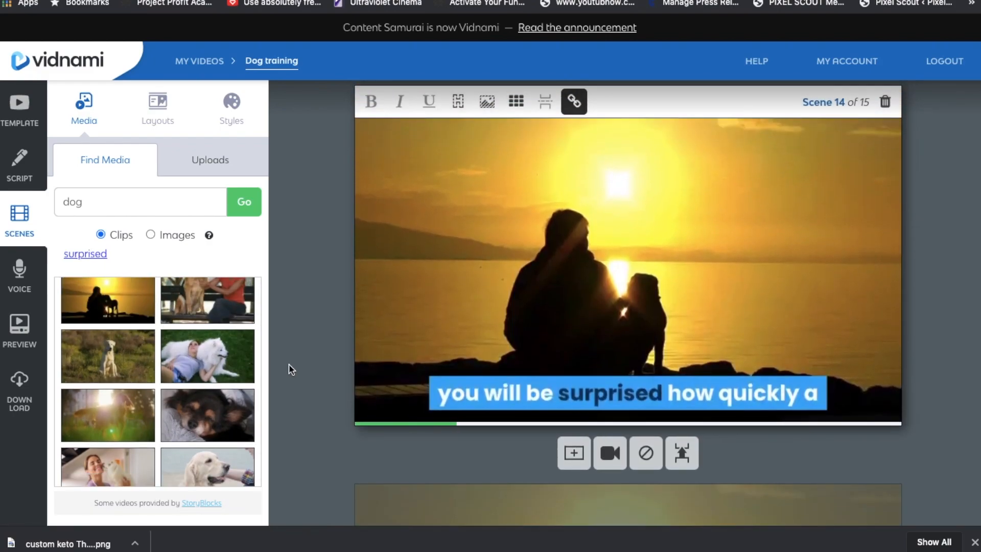
scroll(203, 299, "down", 3)
left_click(206, 446)
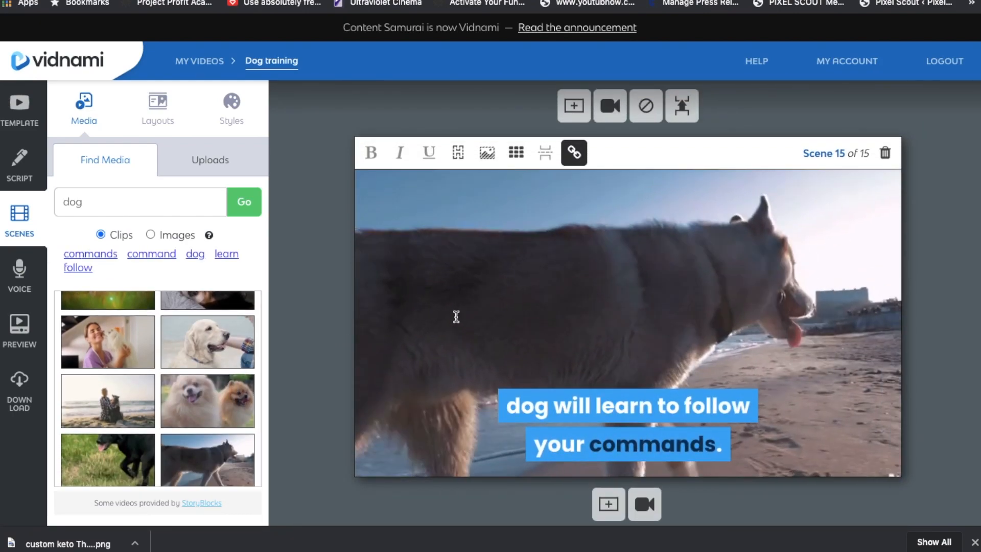
Step: Review scenes 14 and 15, and set scene 15's background to the clip of the white-haired person cuddling a brown dog
scroll(479, 311, "up", 2)
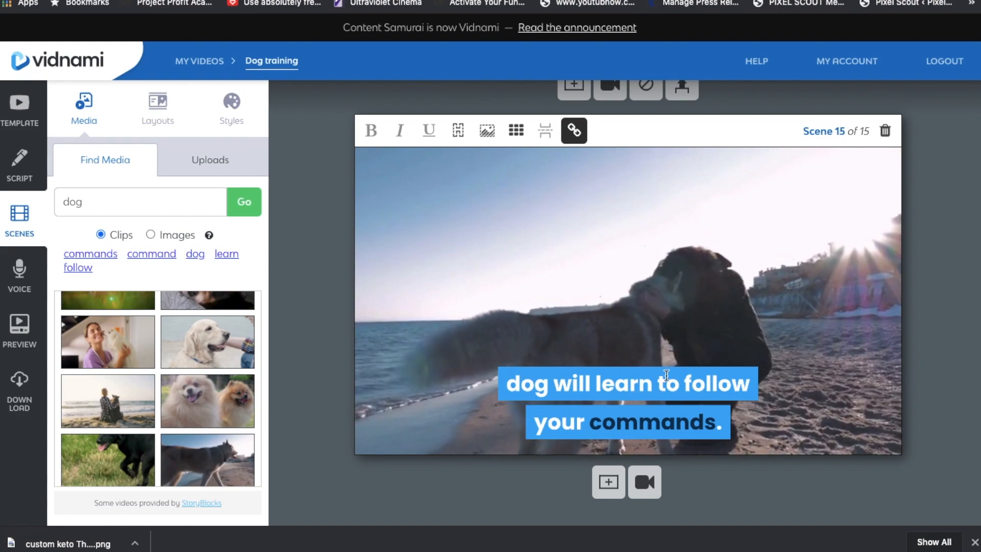
scroll(664, 389, "down", 3)
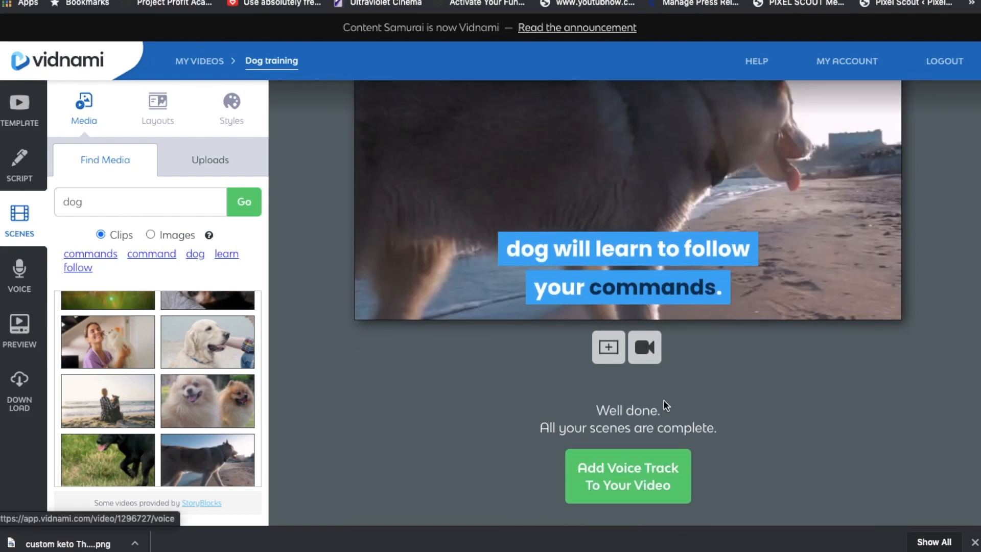
scroll(664, 357, "up", 10)
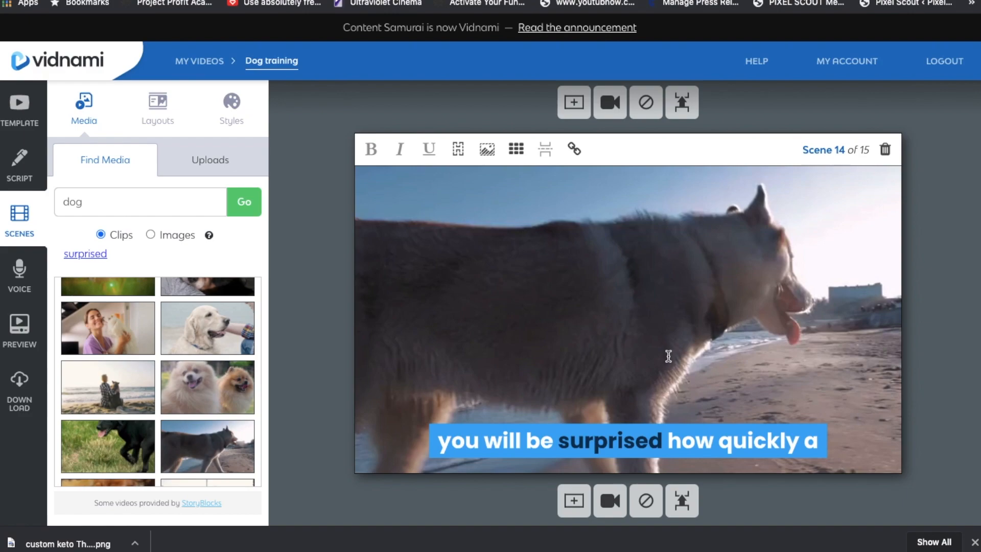
scroll(665, 361, "down", 5)
scroll(209, 375, "down", 3)
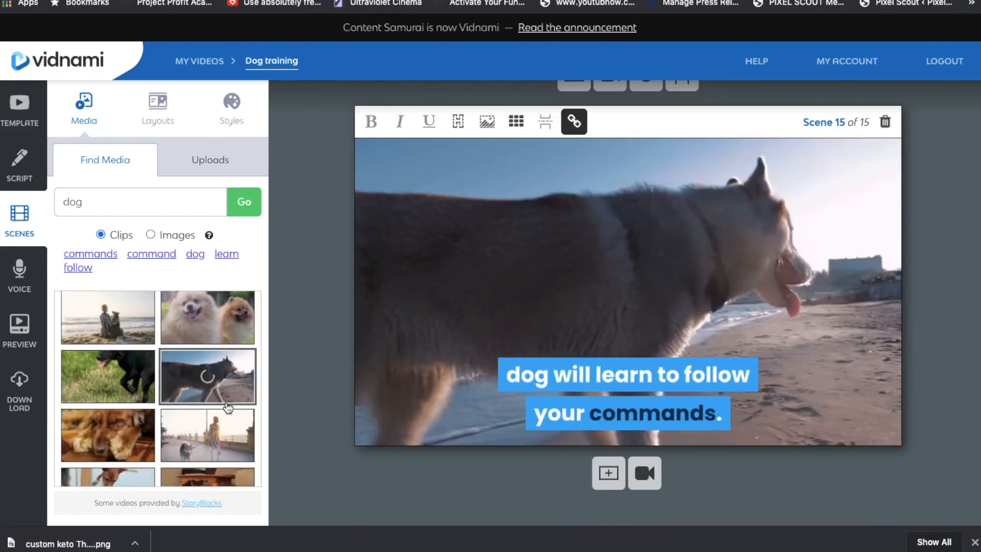
scroll(214, 389, "down", 2)
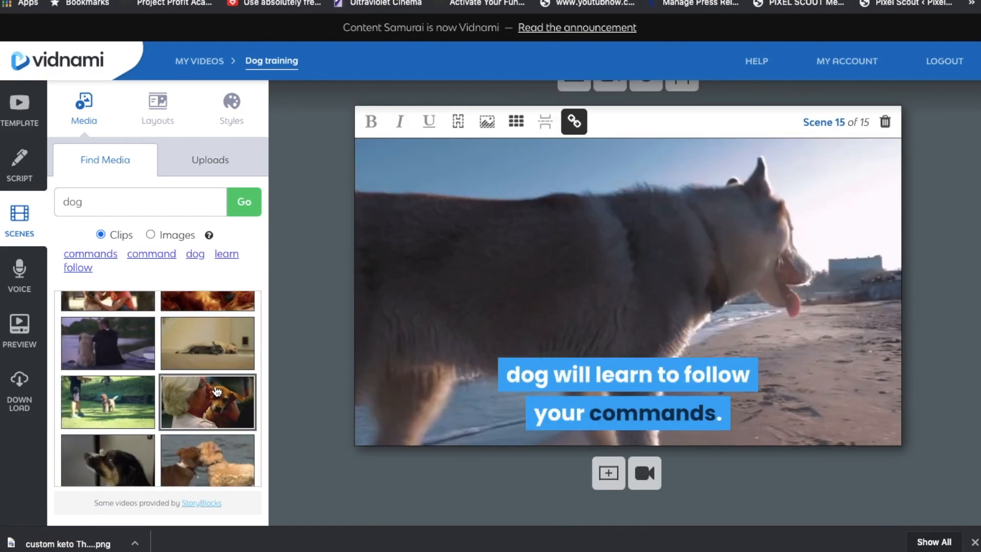
left_click(215, 392)
scroll(304, 413, "down", 1)
scroll(304, 413, "down", 2)
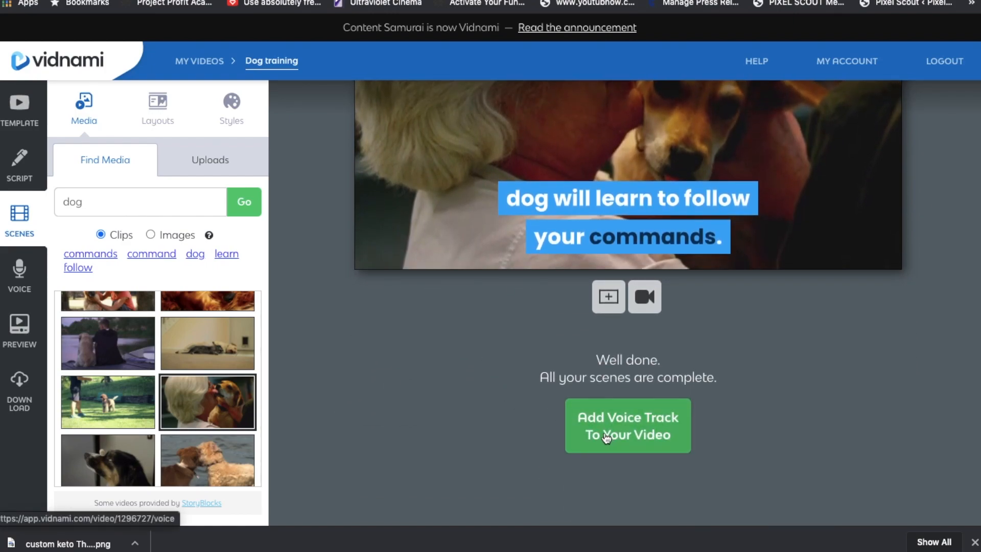
Step: Move on to the voice track, choose auto-voice with the United Kingdom style Harry, and play its sample
left_click(633, 432)
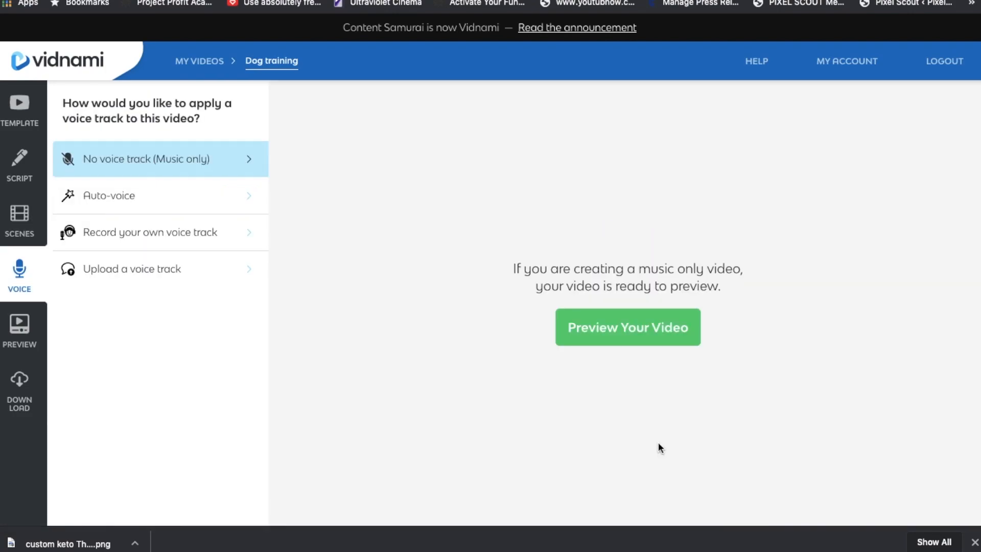
left_click(143, 194)
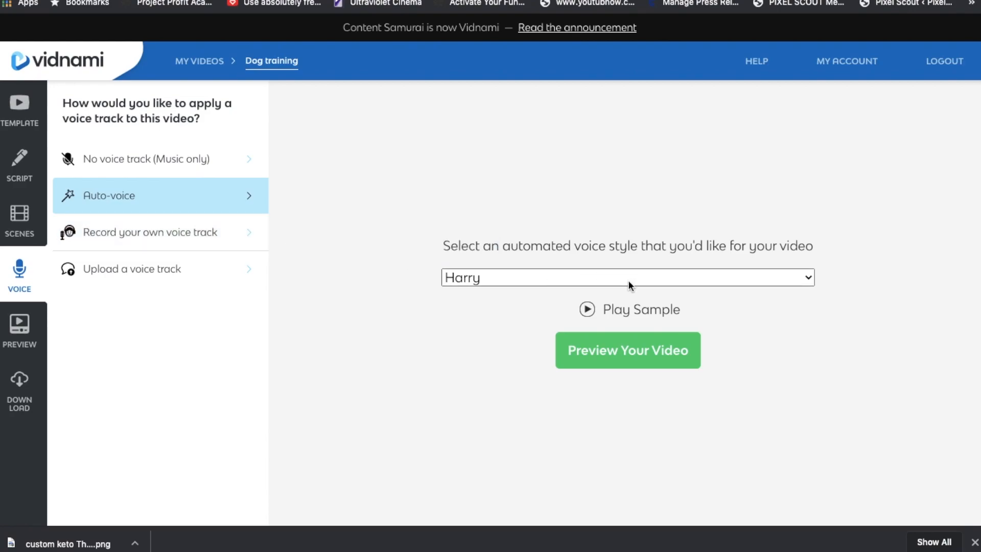
left_click(630, 281)
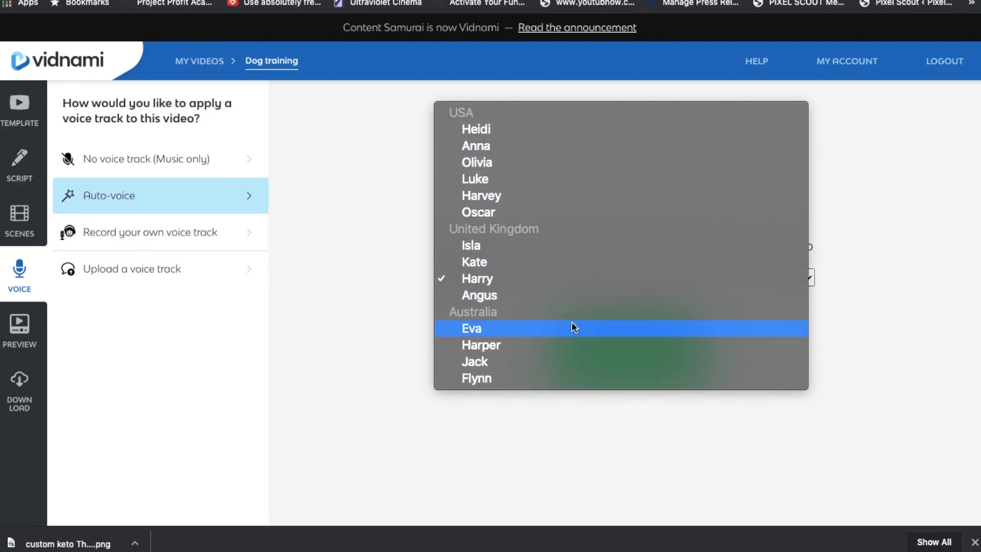
left_click(552, 278)
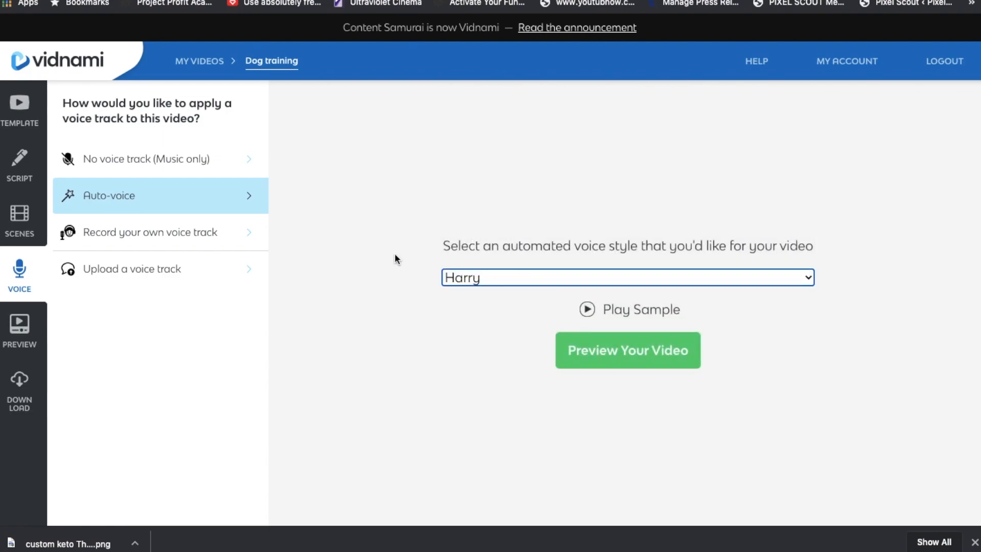
left_click(637, 309)
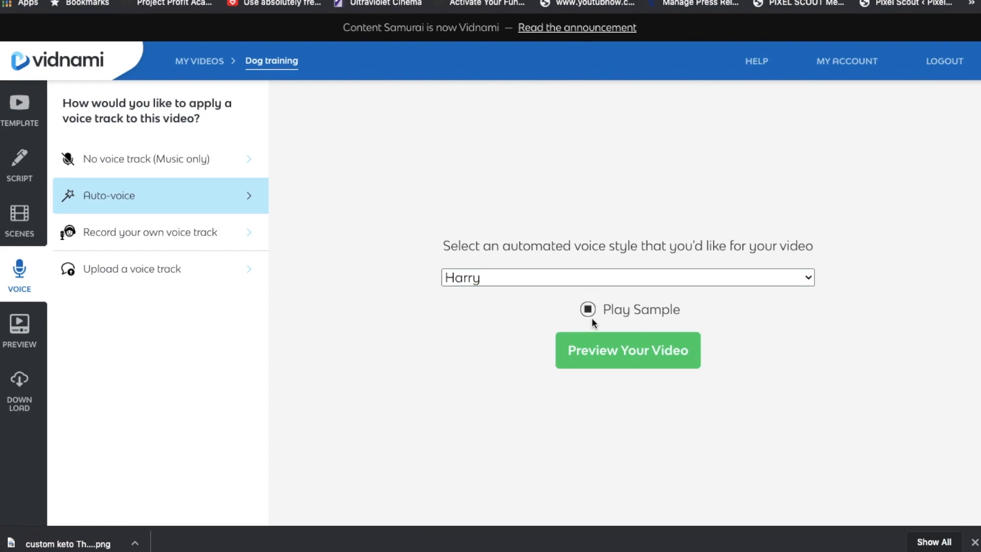
key("XF86AudioLowerVolume")
Step: Open the dog training video's preview and play it through with its voice and music
left_click(623, 353)
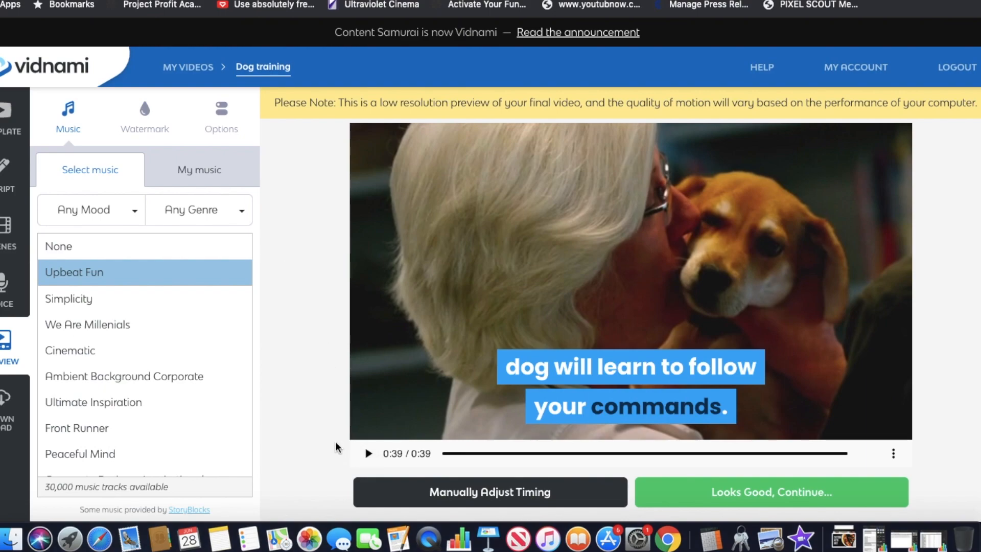
left_click(368, 454)
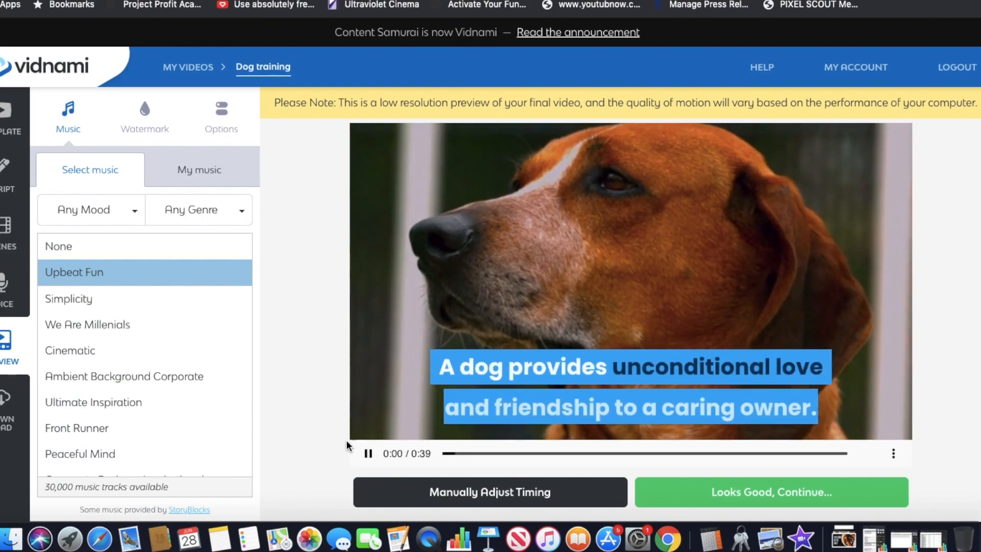
key("XF86AudioRaiseVolume")
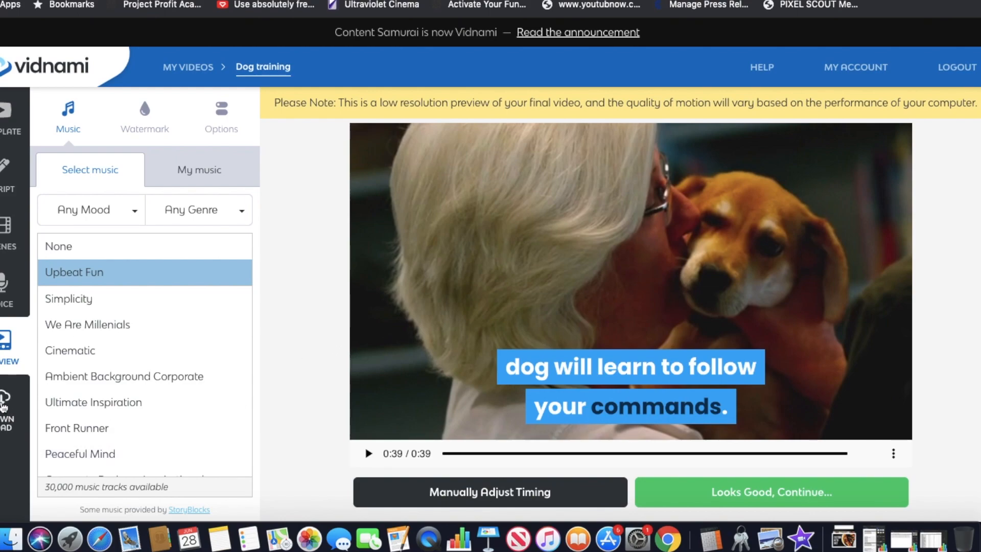
Step: Start generating the finished dog training video for download
mouse_move(212, 453)
left_click(6, 401)
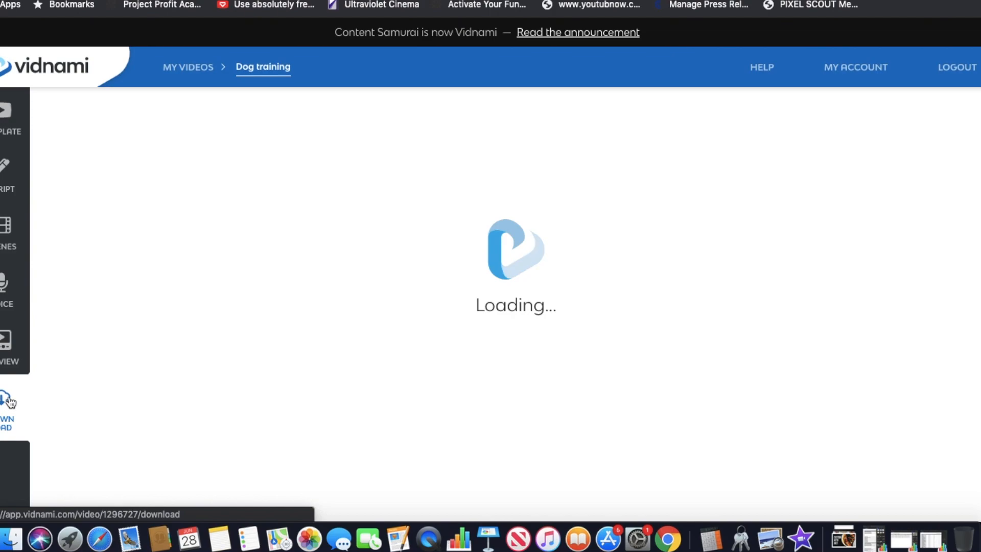
left_click(525, 241)
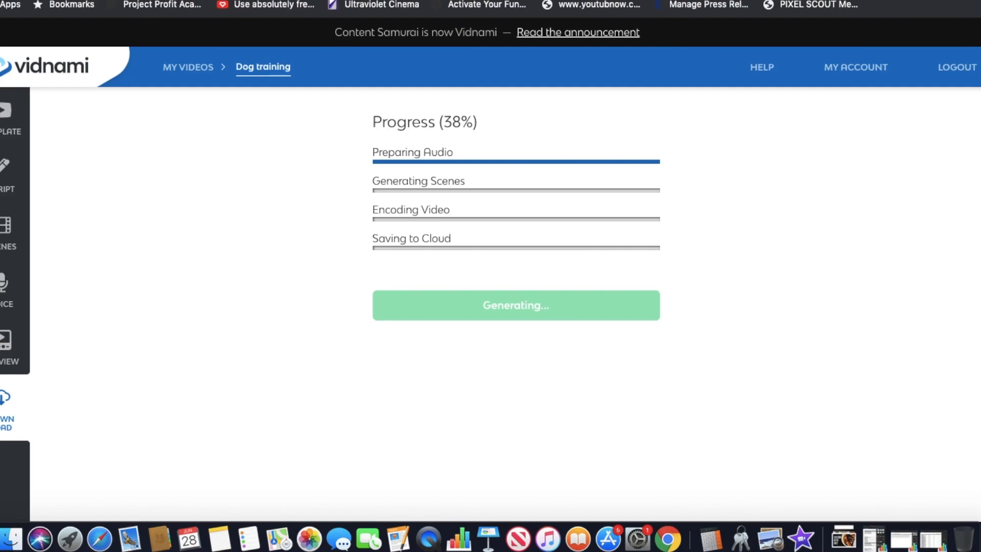
Step: Switch to Canva in a new browser tab
key("super+t")
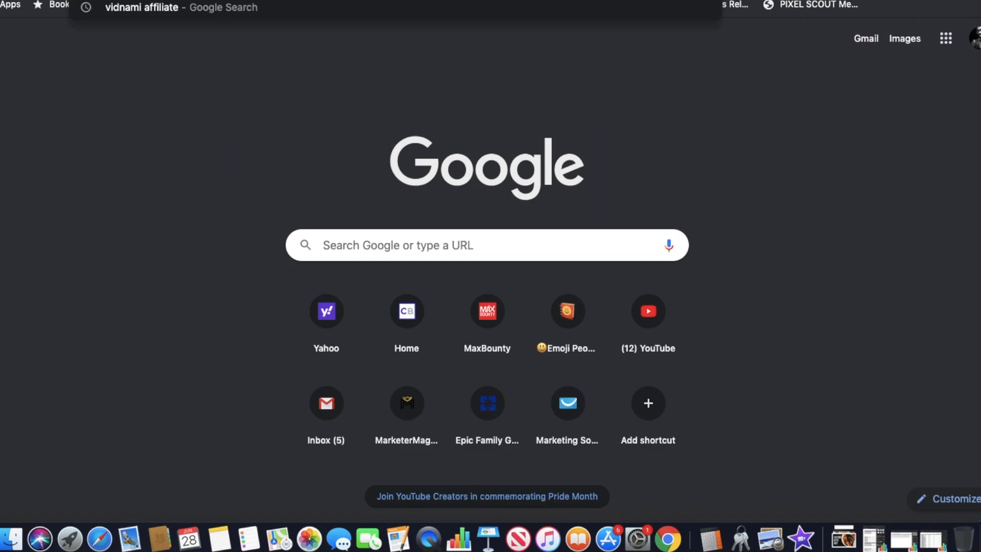
type("canva")
key("Return")
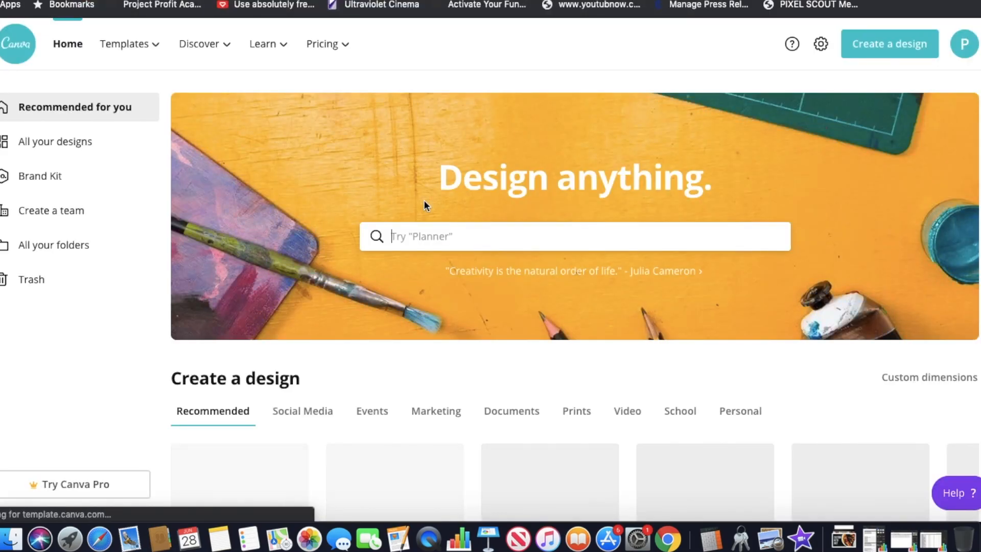
Step: Search Canva's designs for "dog youtube channel art"
left_click(439, 234)
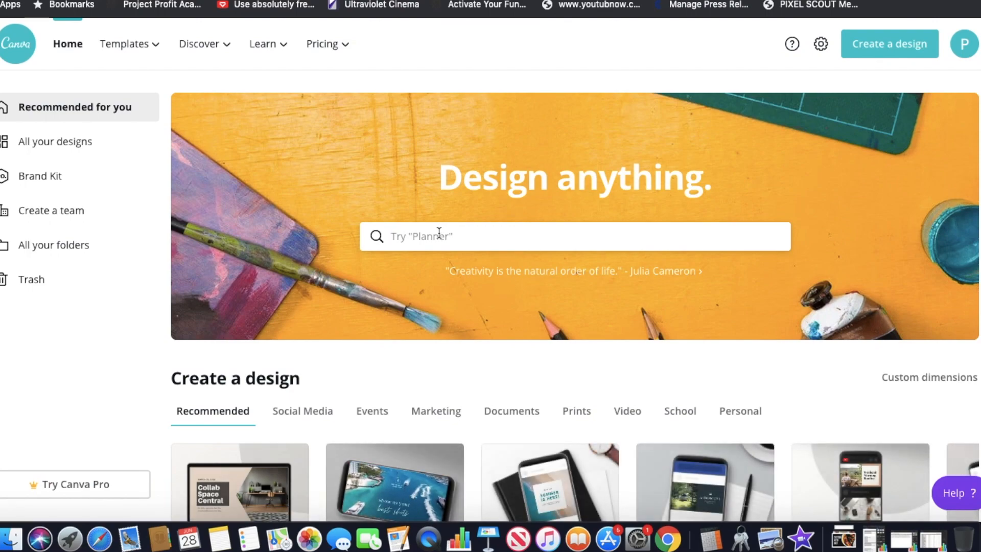
type("do")
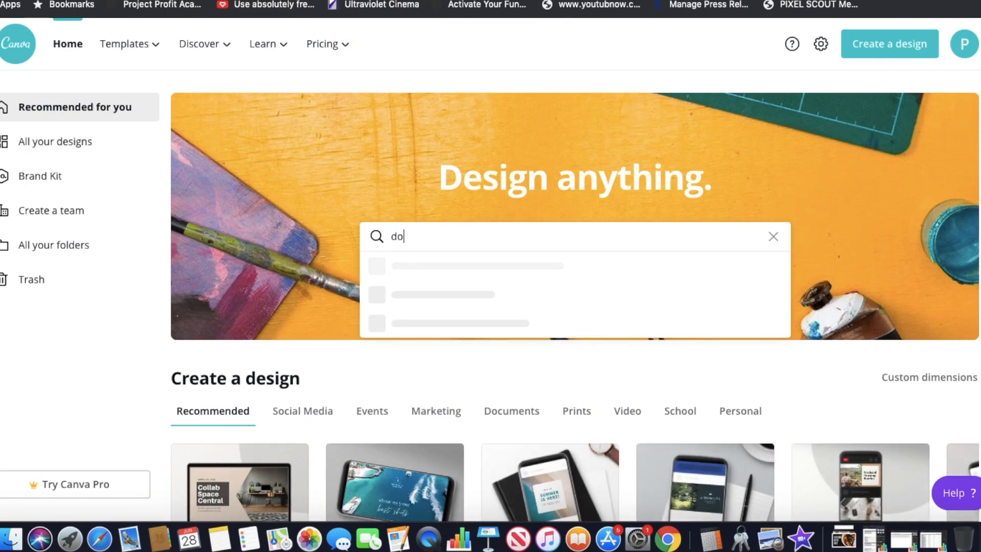
type("g yourtube")
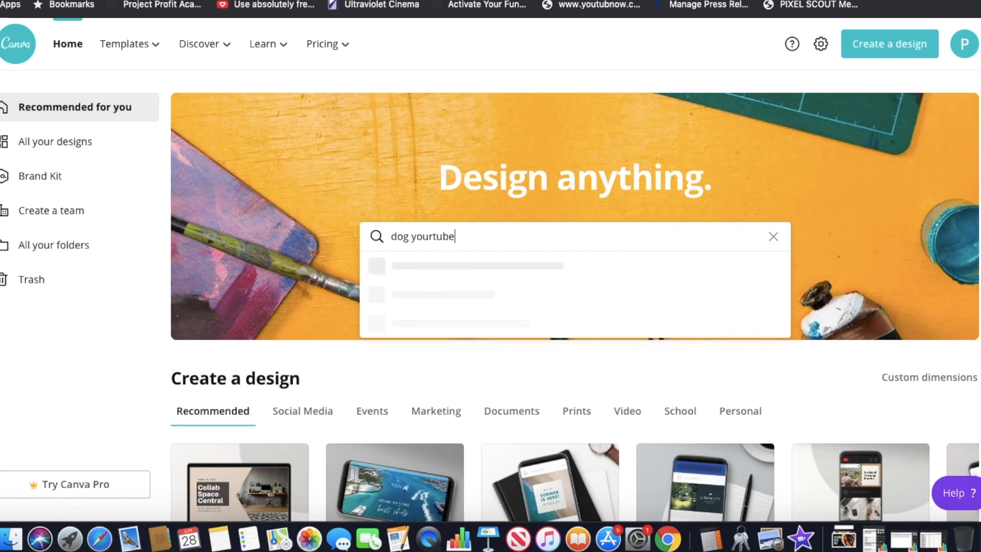
key("BackSpace")
key("BackSpace")
key("BackSpace")
key("BackSpace")
key("BackSpace")
type("tu")
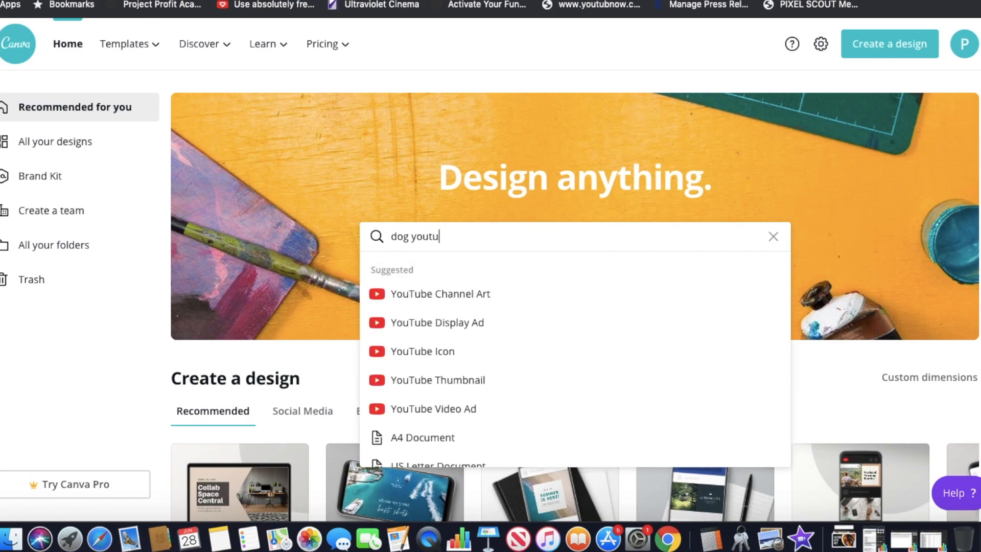
type("be channel art")
key("Return")
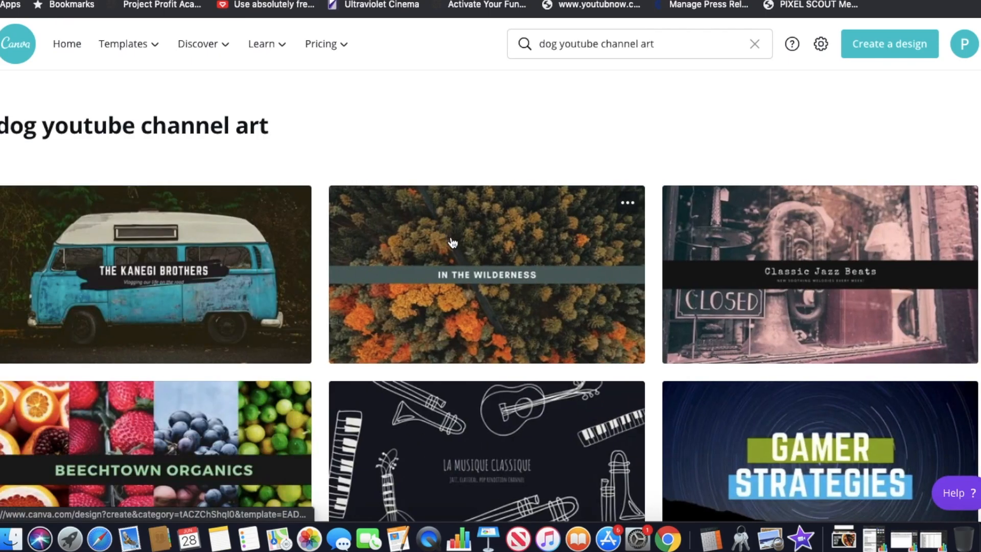
Step: Browse the channel art results and open the six-photo sky collage template titled "My Escape" for editing
scroll(516, 286, "down", 9)
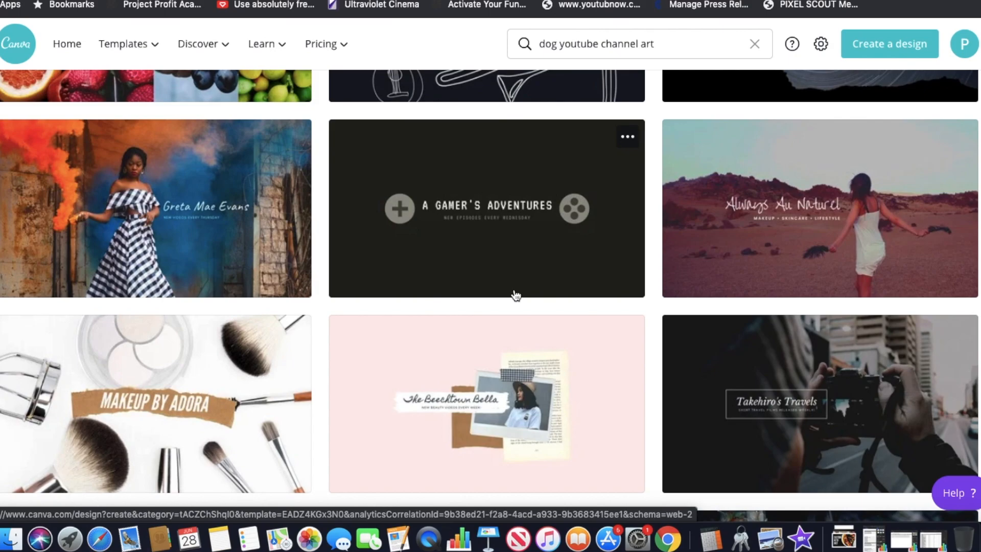
scroll(516, 296, "down", 15)
scroll(517, 295, "down", 15)
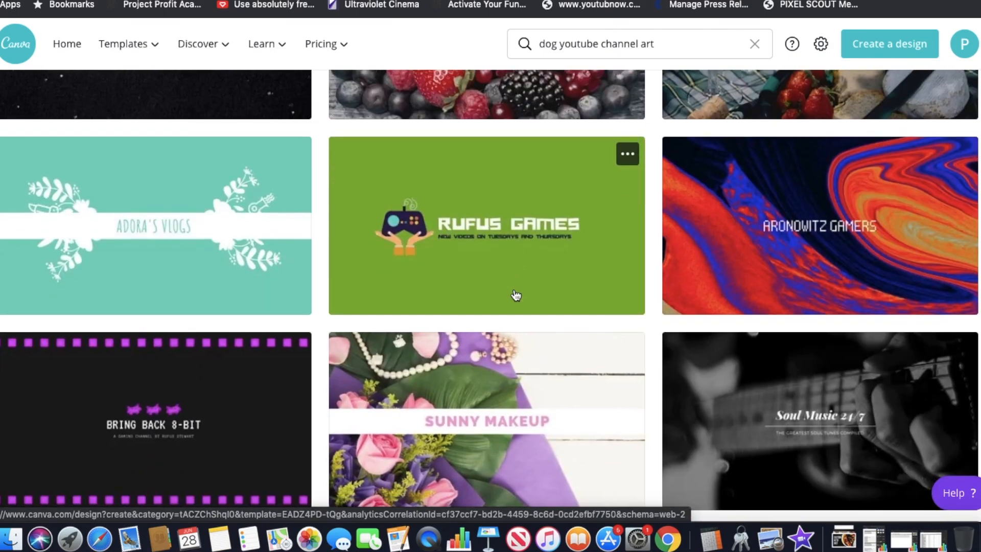
scroll(516, 295, "down", 18)
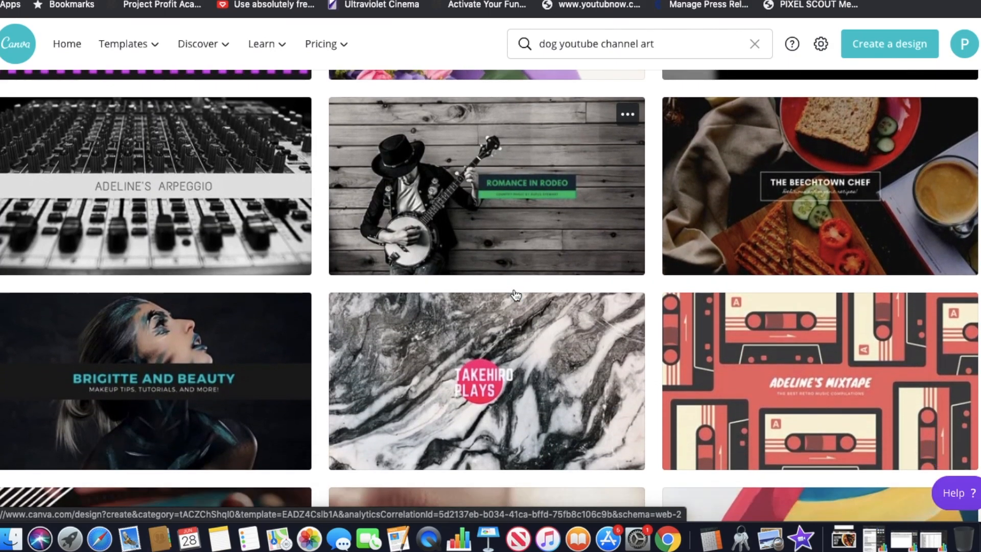
scroll(516, 296, "down", 18)
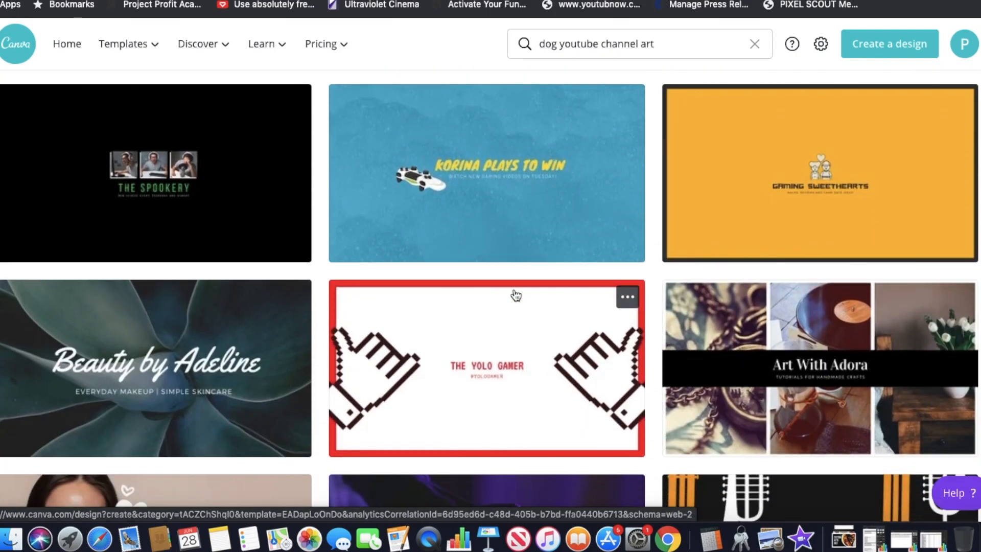
scroll(516, 295, "down", 15)
scroll(516, 296, "down", 20)
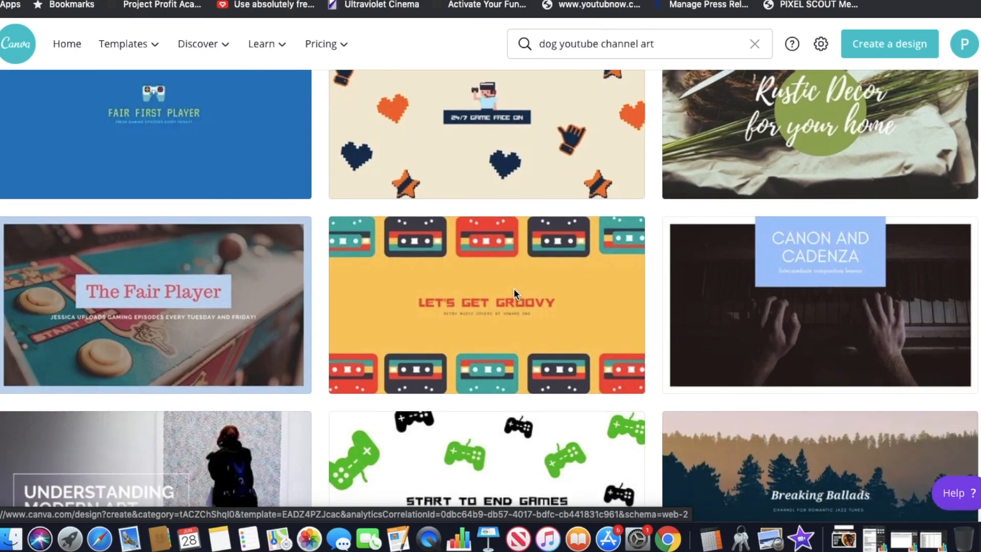
scroll(515, 296, "down", 6)
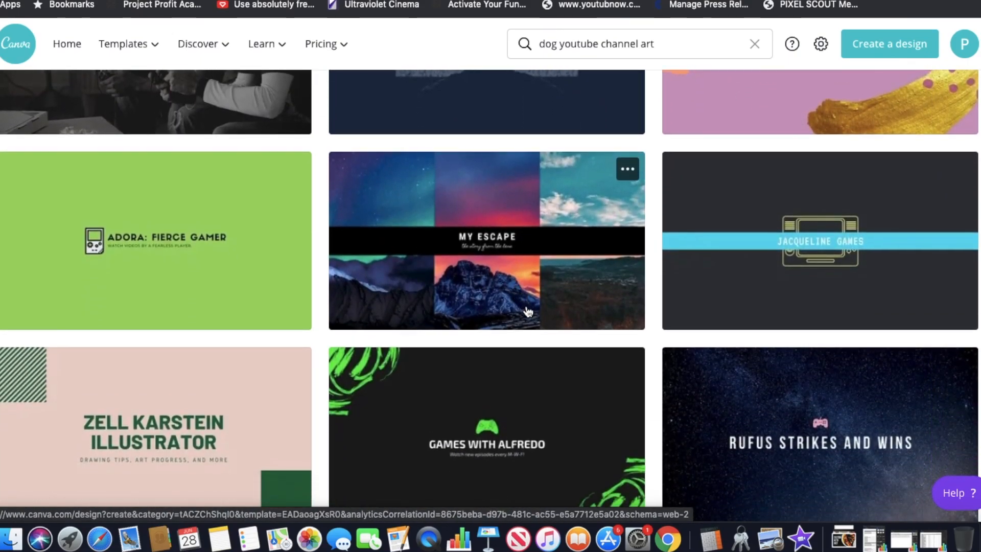
scroll(527, 309, "down", 1)
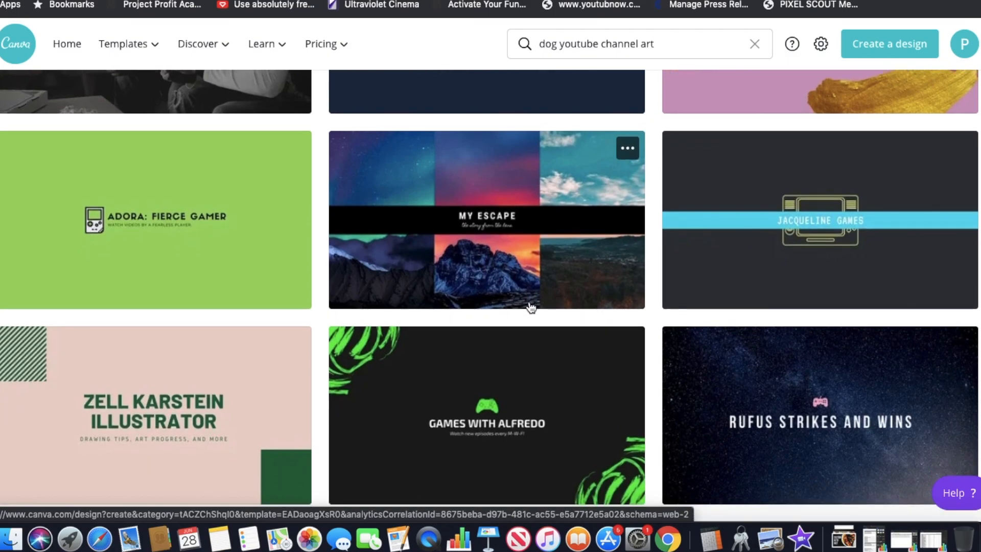
left_click(532, 308)
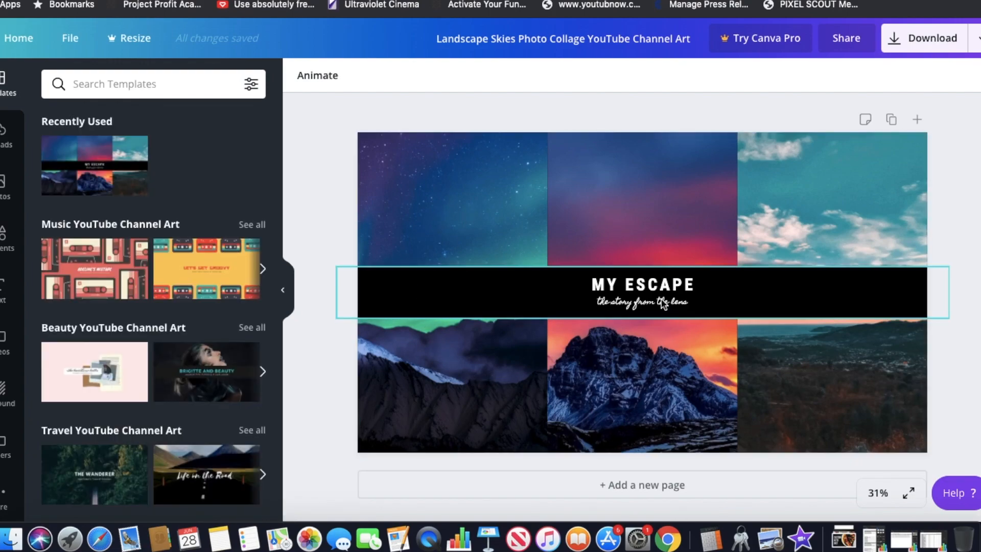
Step: Search the editor's templates for "dogs" and apply the "Waffles's First 100 Days" design to the page
left_click(119, 85)
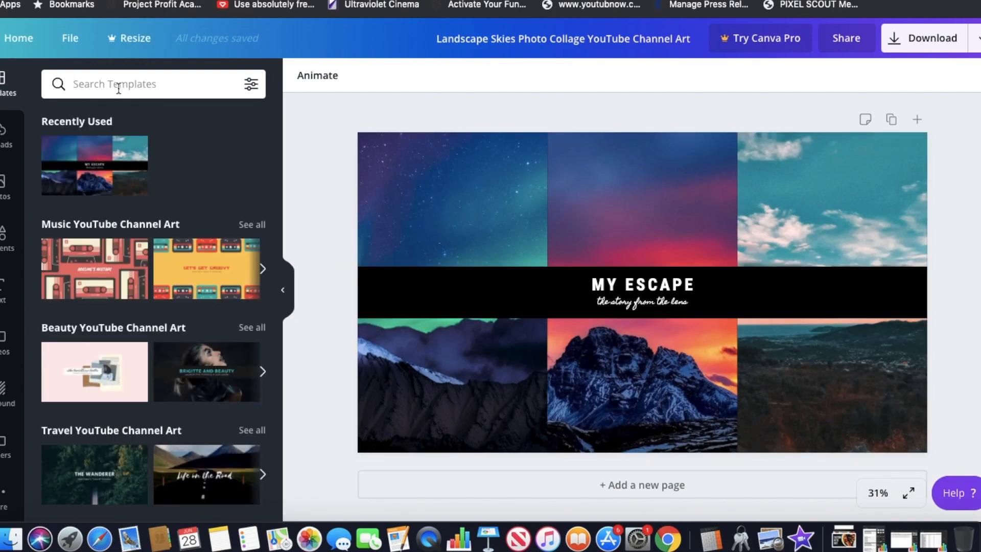
type("pets")
key("BackSpace")
key("BackSpace")
key("BackSpace")
key("BackSpace")
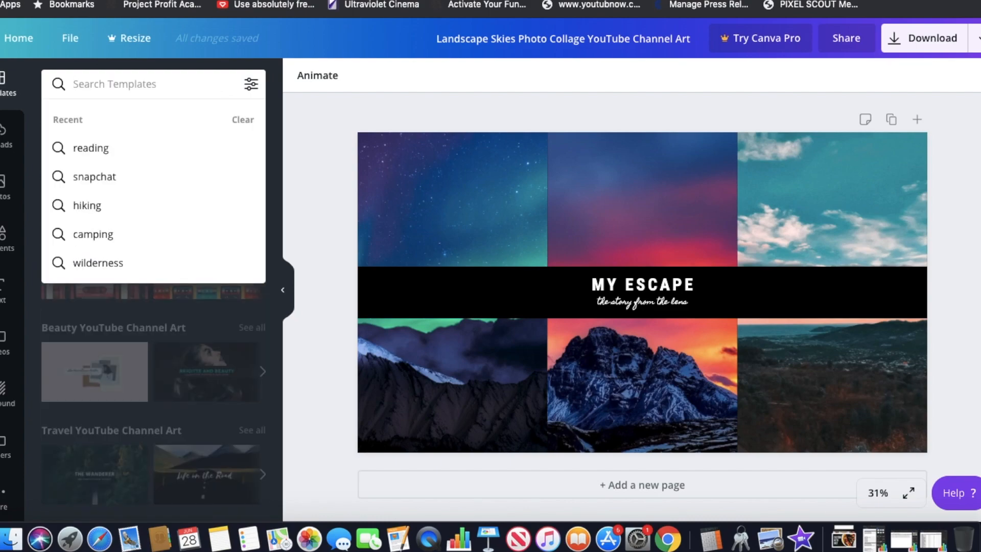
type("dogs")
key("Return")
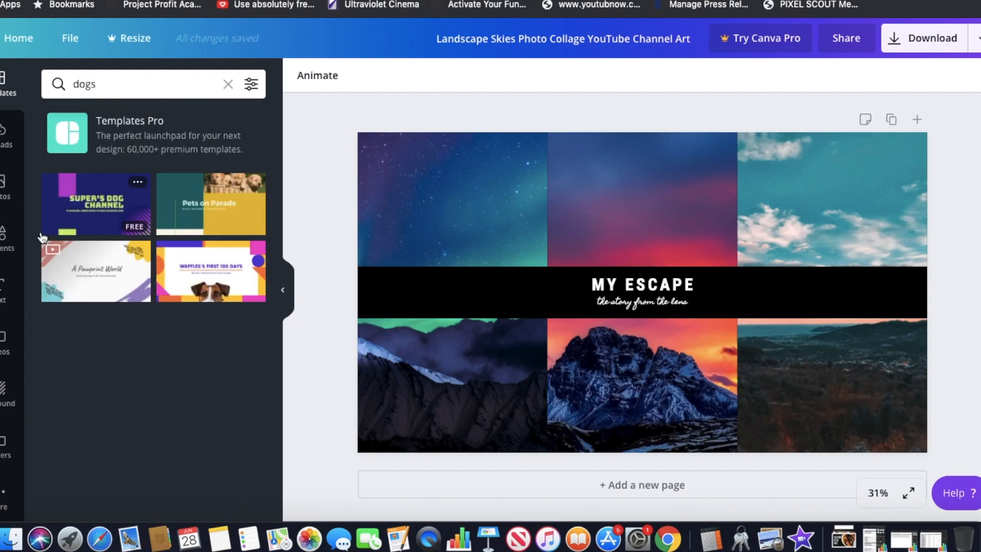
left_click(200, 280)
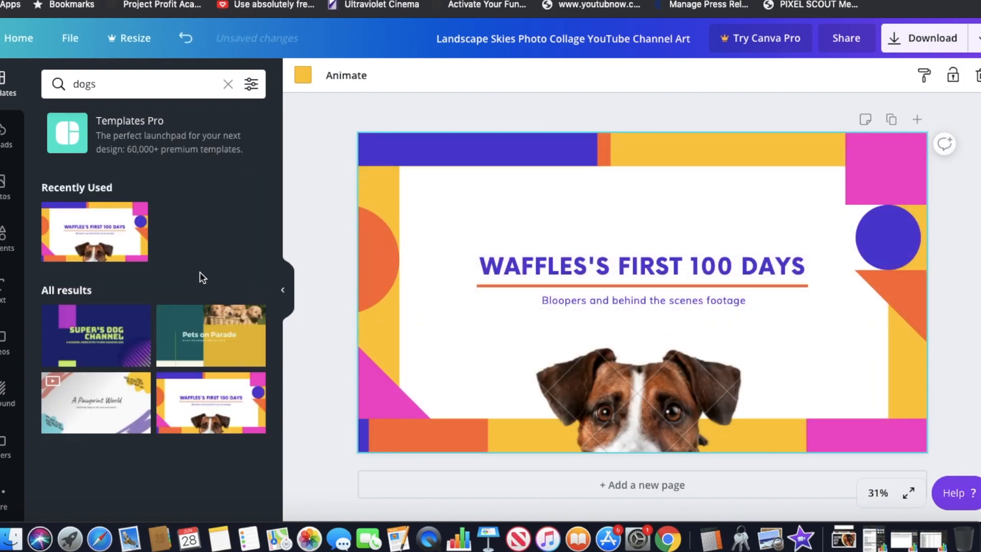
Step: Replace the banner's main heading with "AWESOME DOGGY VIBES"
left_click(536, 275)
left_click_drag(483, 265, 798, 270)
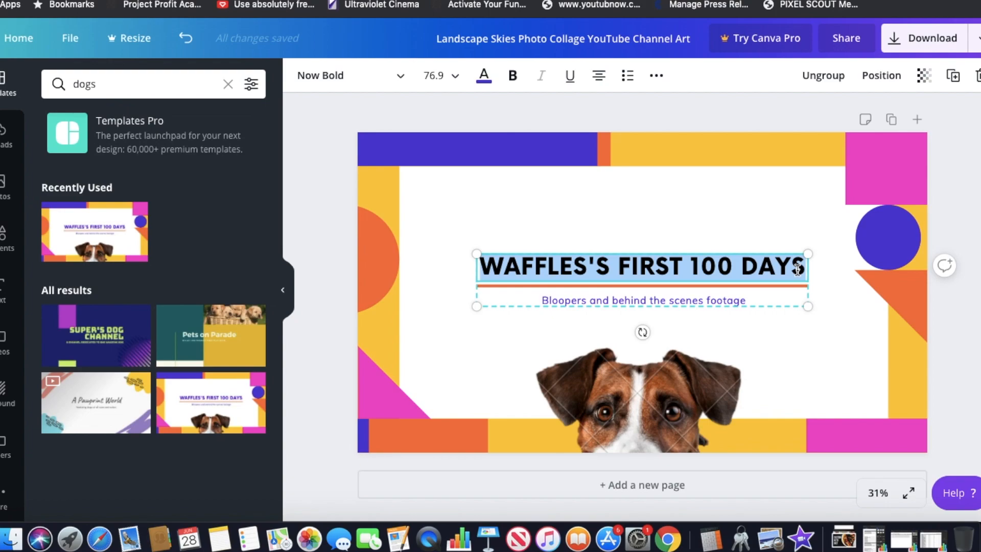
type("AWes")
key("BackSpace")
key("BackSpace")
key("BackSpace")
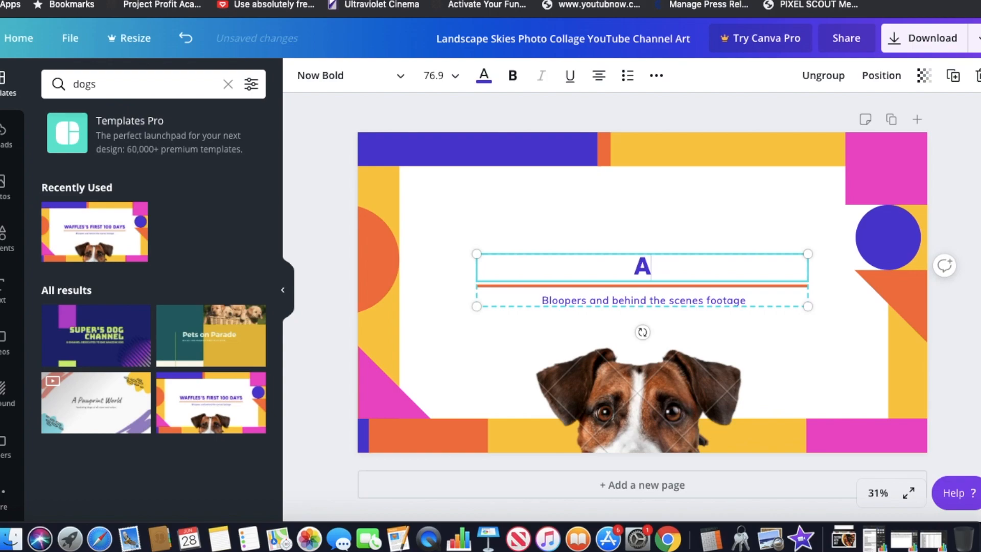
type("WESOME DOGGY")
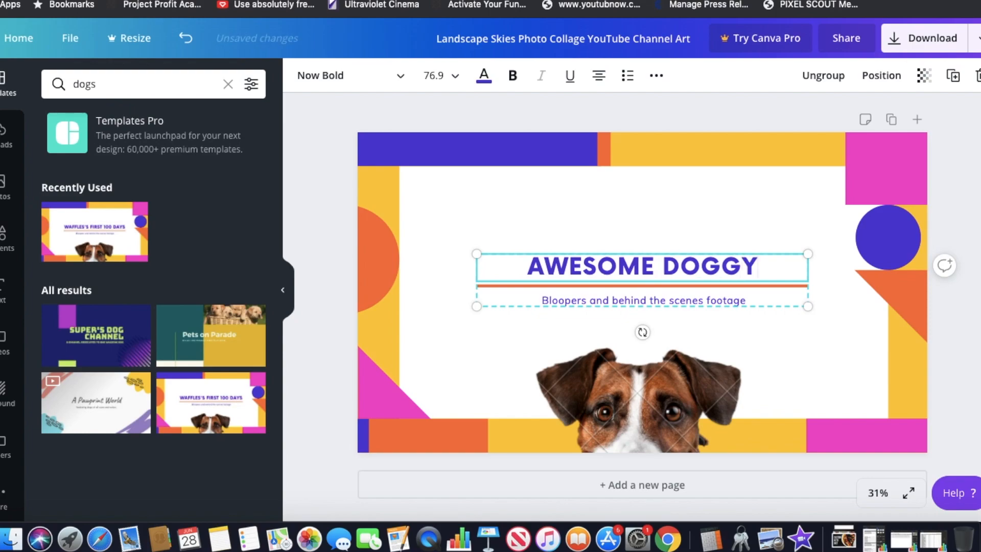
type(" VIBES")
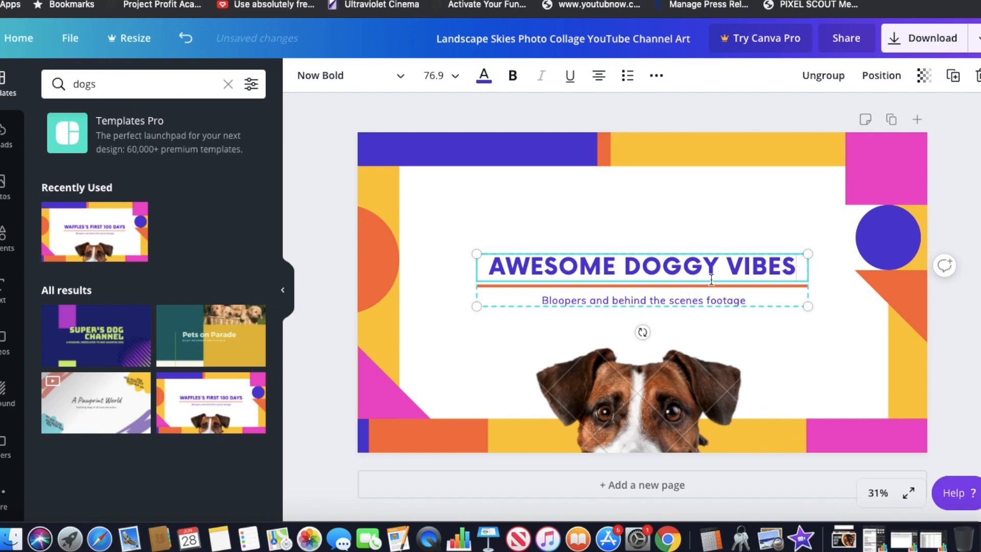
Step: Replace the banner's subtitle with "EXCLUSIVE DOG TRAINING CONTENT"
left_click(745, 299)
left_click_drag(747, 300, 542, 298)
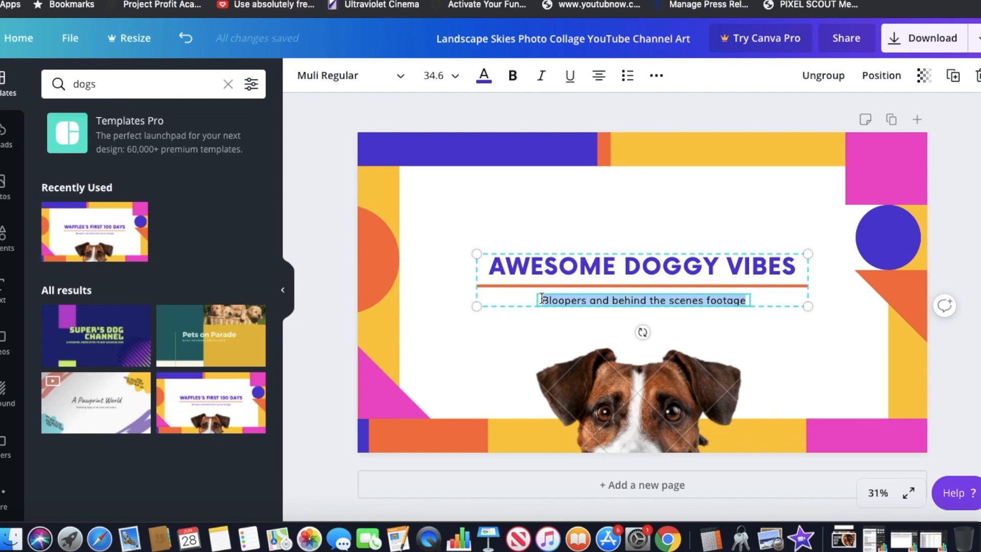
key("BackSpace")
type("EXCLIS")
key("BackSpace")
key("BackSpace")
type("USIVE")
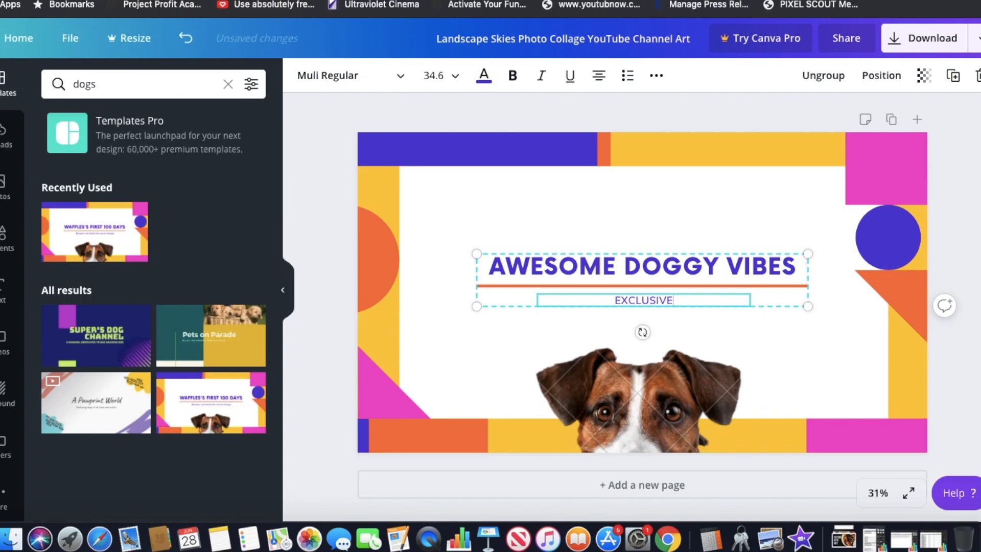
type(" DOG TRAININ")
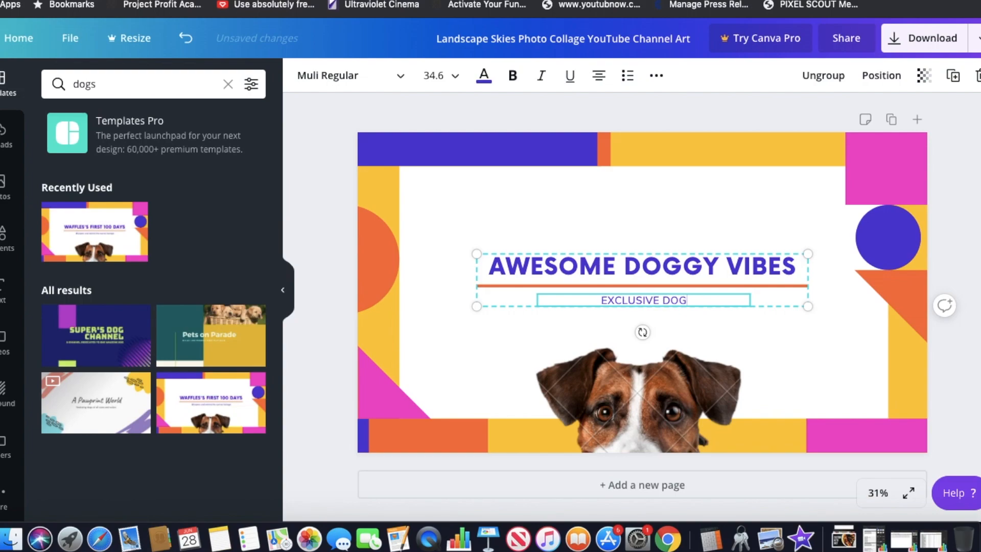
key("BackSpace")
key("BackSpace")
type("INING CONTENT")
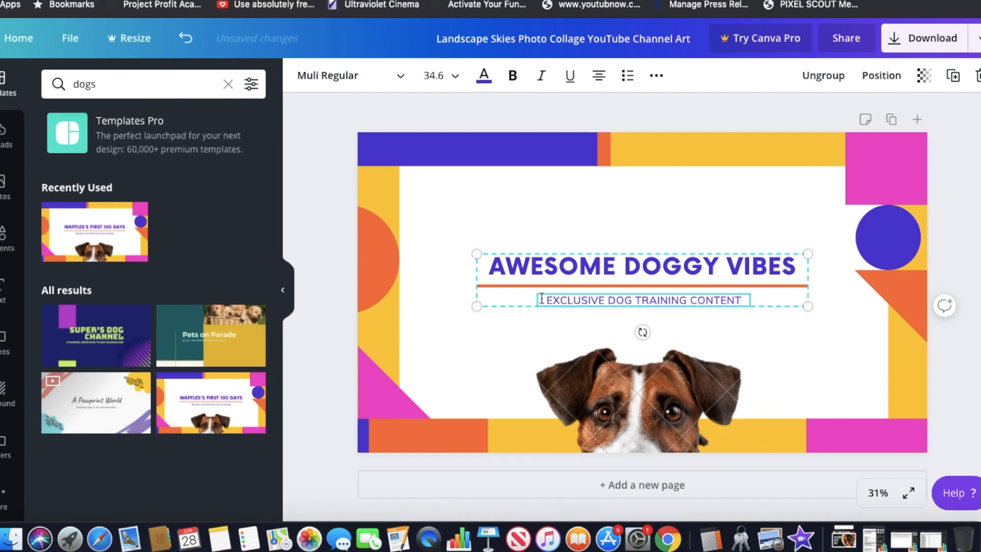
left_click(324, 120)
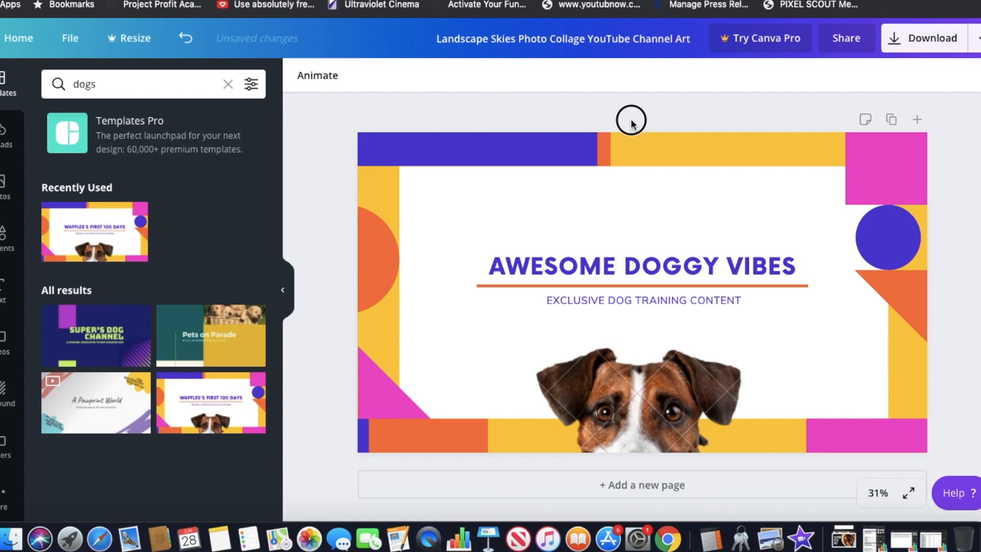
Step: Look at the banner's download options and try the "Pets on Parade" template on the page
left_click(900, 39)
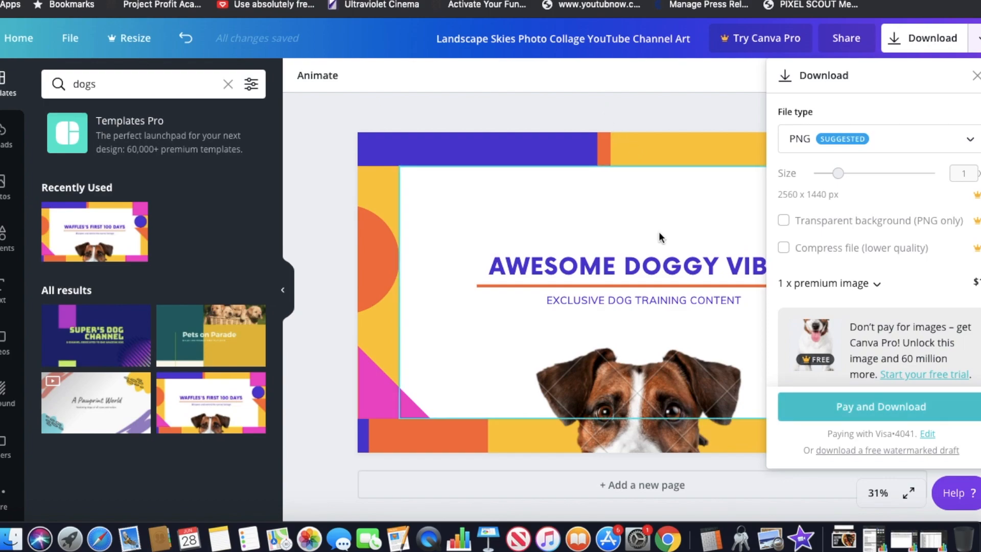
left_click(256, 345)
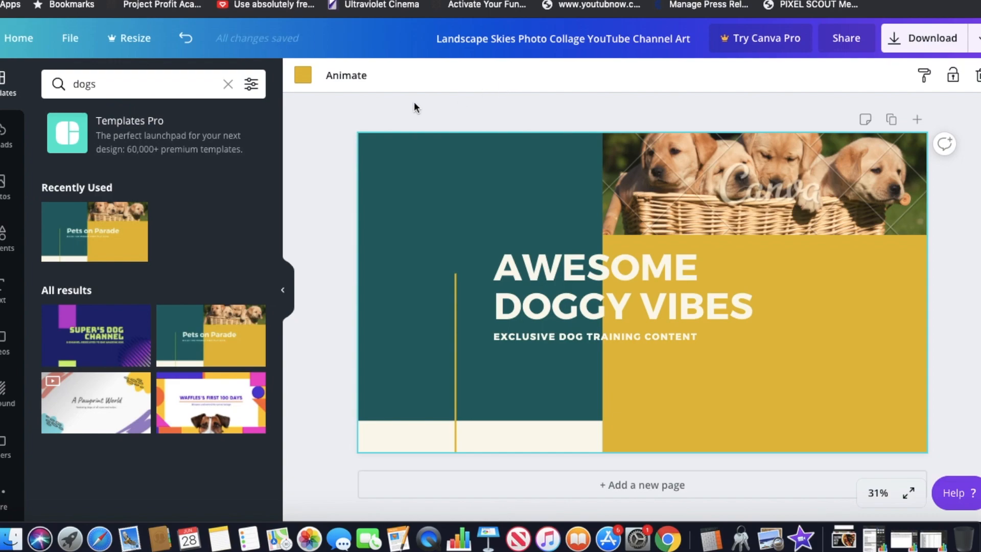
Step: Search the templates for "dog LOGO" and reapply the "Waffles's First 100 Days" design to the banner
left_click(99, 82)
key("BackSpace")
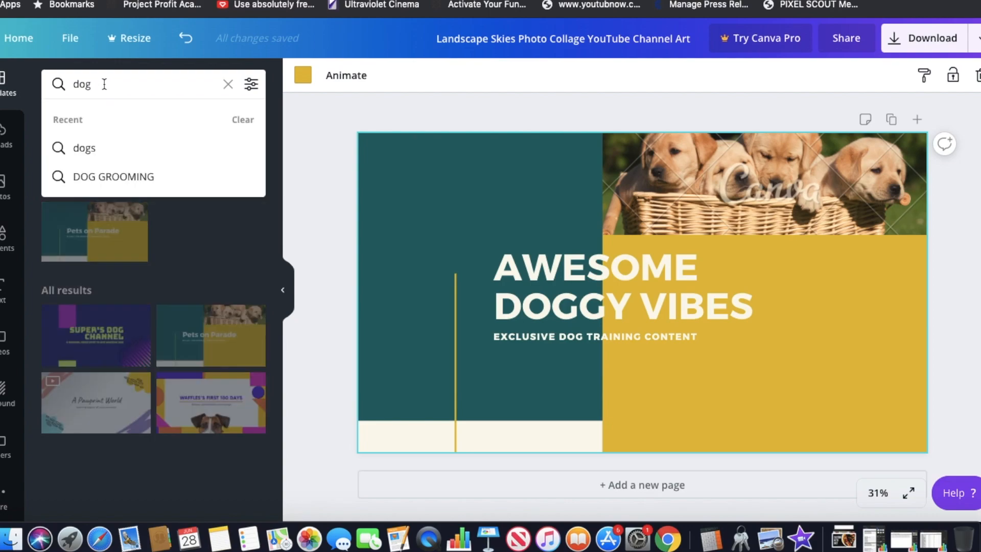
type("LOGO")
key("Return")
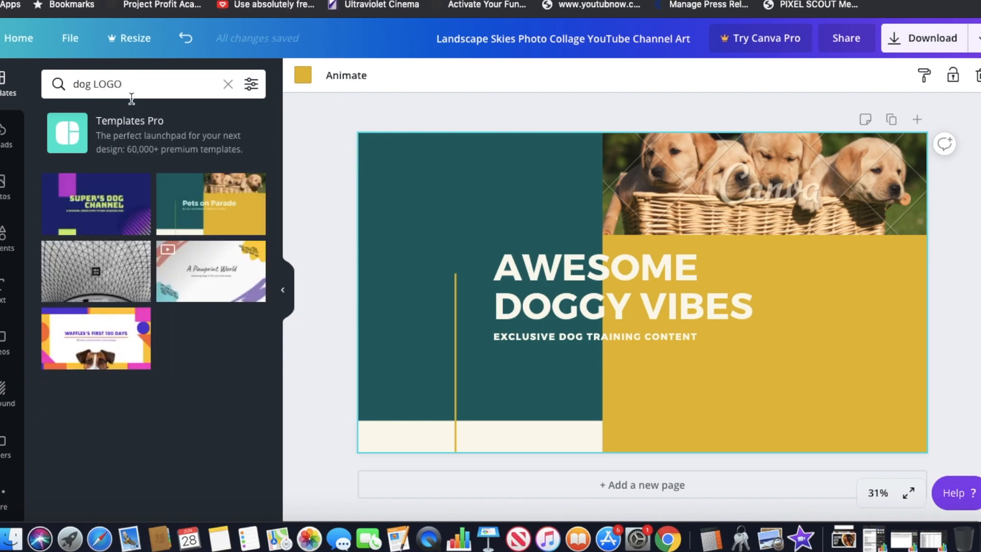
left_click(84, 349)
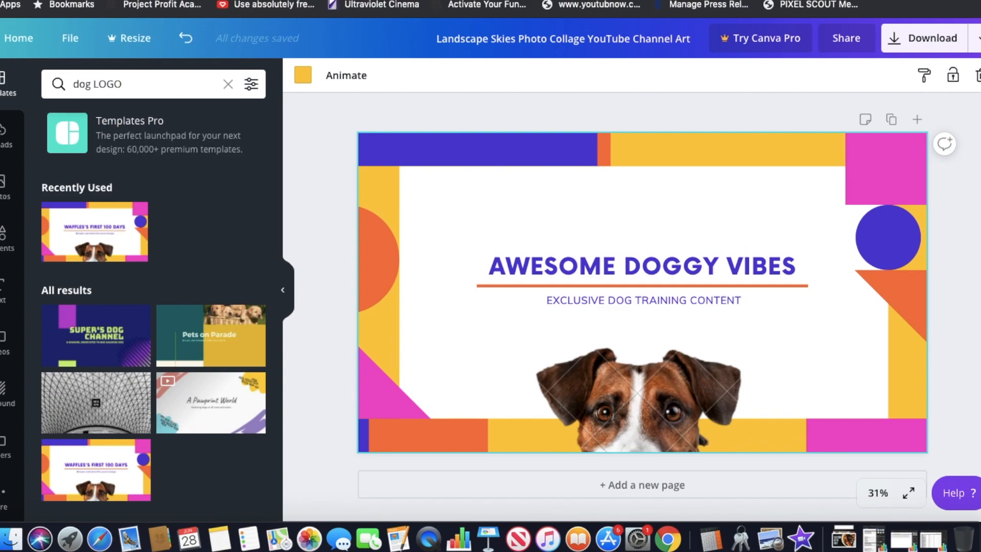
Step: Open ClickBank in a new browser tab and sign in with the prefilled account credentials
key("super+t")
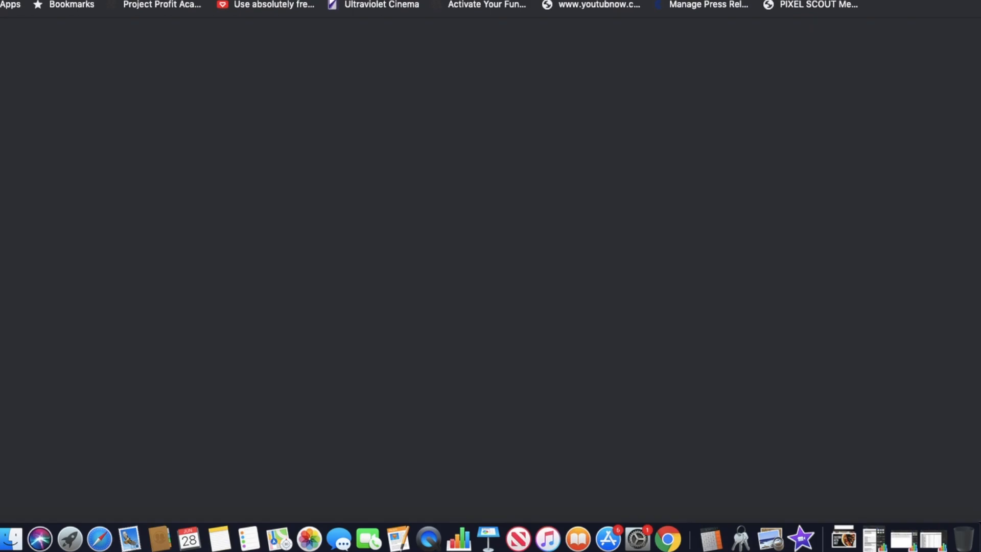
type("CLICK")
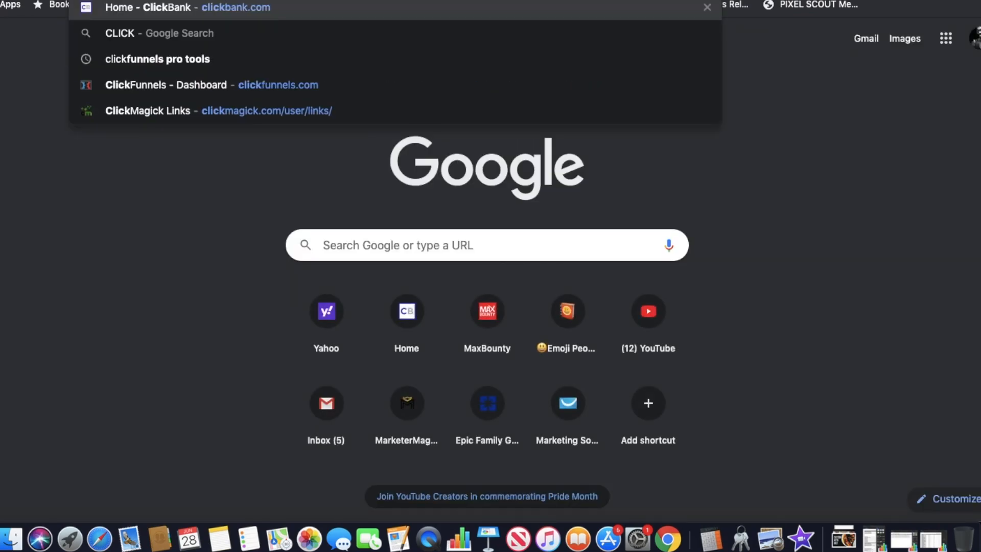
key("Return")
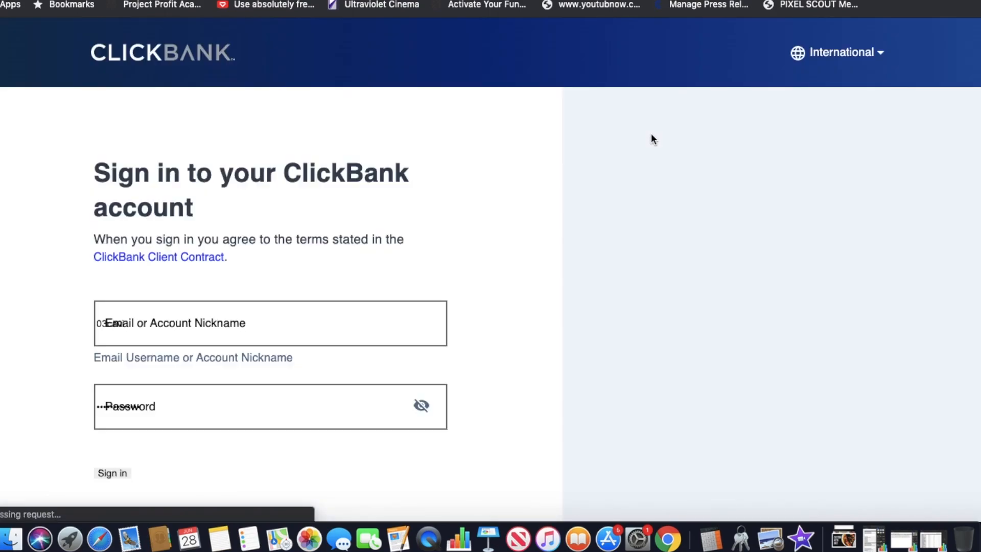
left_click(143, 488)
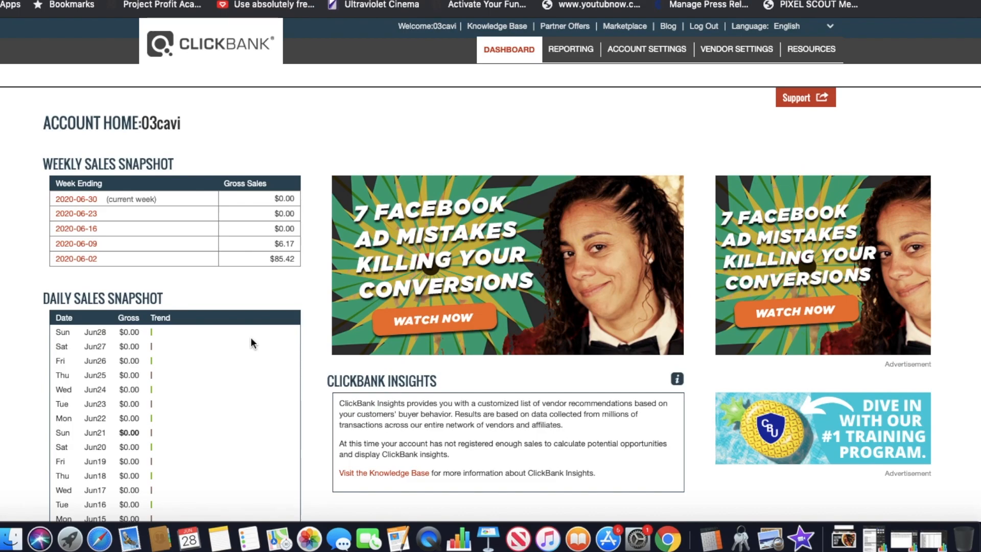
Step: Search the ClickBank marketplace for "DOG TRAINING", signing in again when required, and sort the results by gravity from high to low
left_click(622, 29)
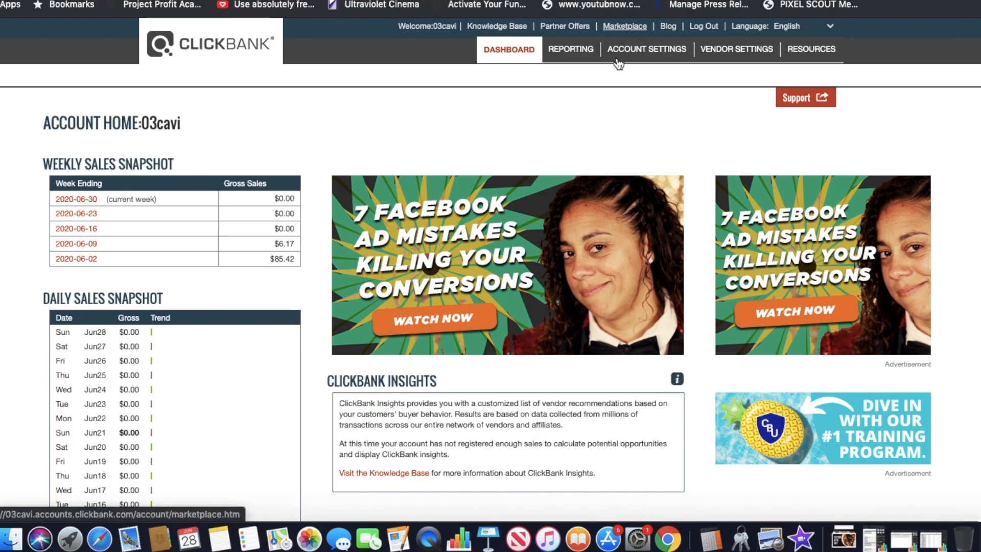
left_click(515, 126)
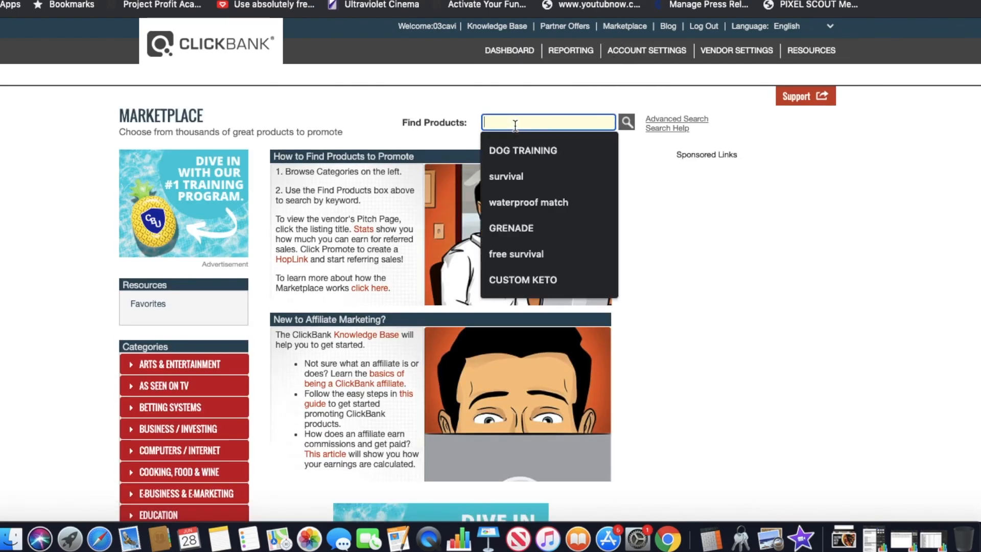
left_click(519, 147)
left_click(626, 122)
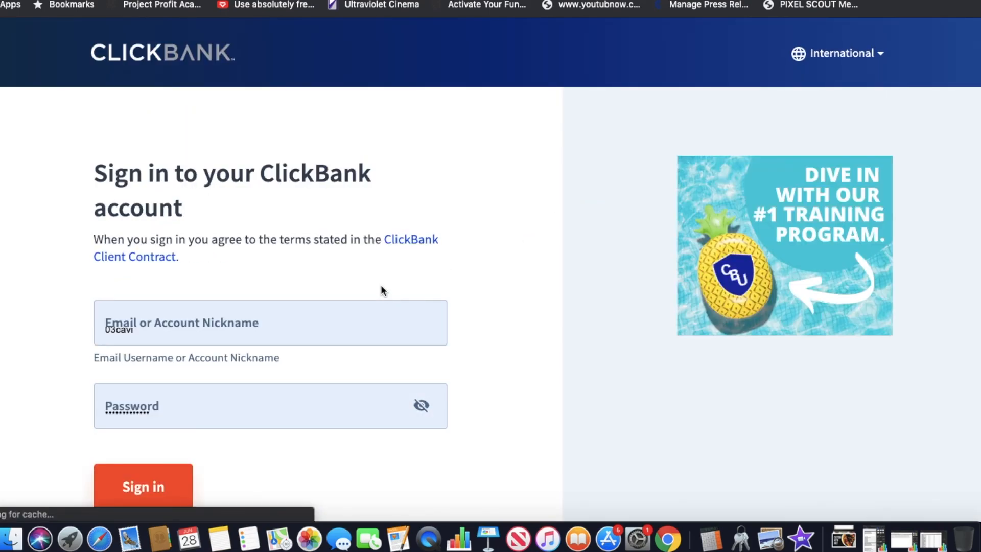
left_click(151, 493)
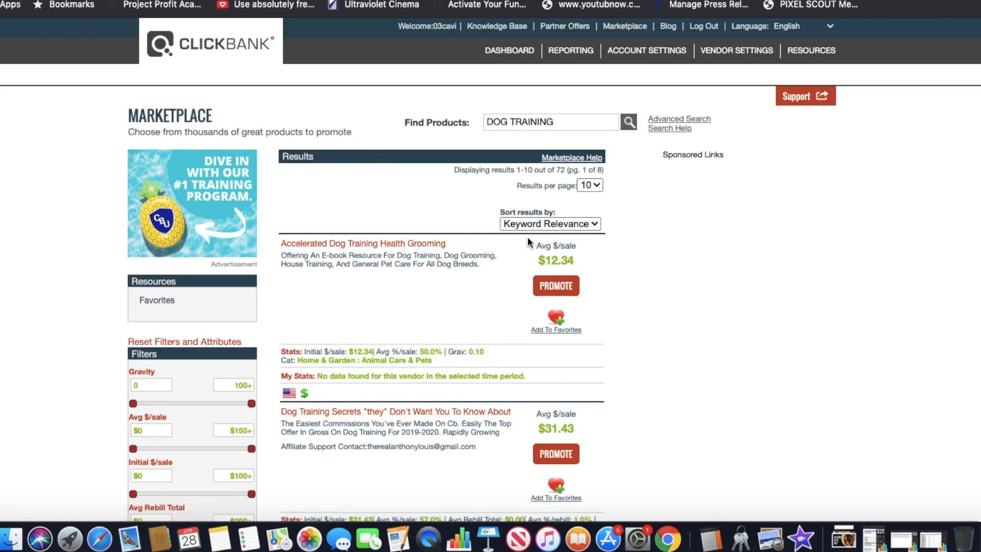
left_click(585, 228)
left_click(561, 311)
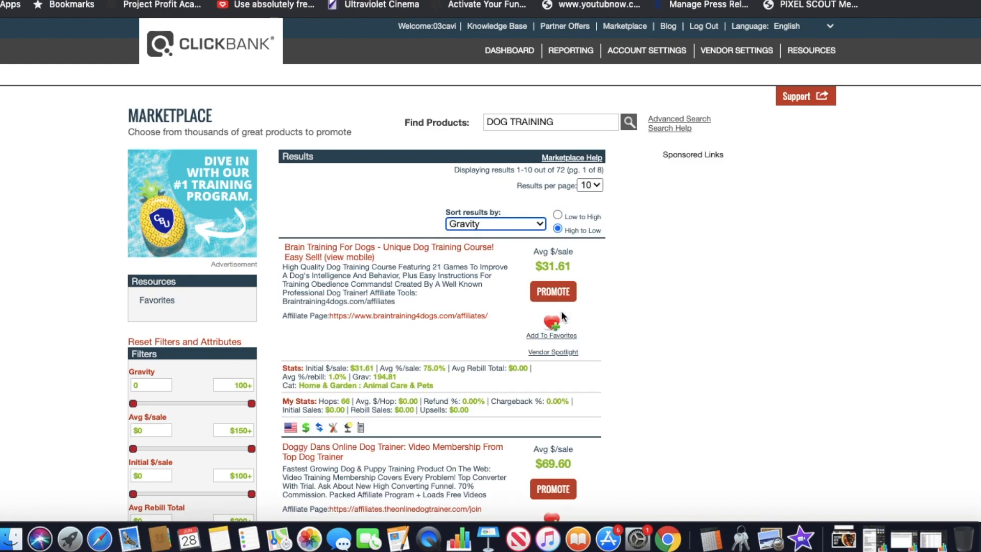
Step: Generate a HopLink for the "Brain Training For Dogs" product with tracking ID "YOUTUBE" and copy the link
scroll(391, 283, "down", 3)
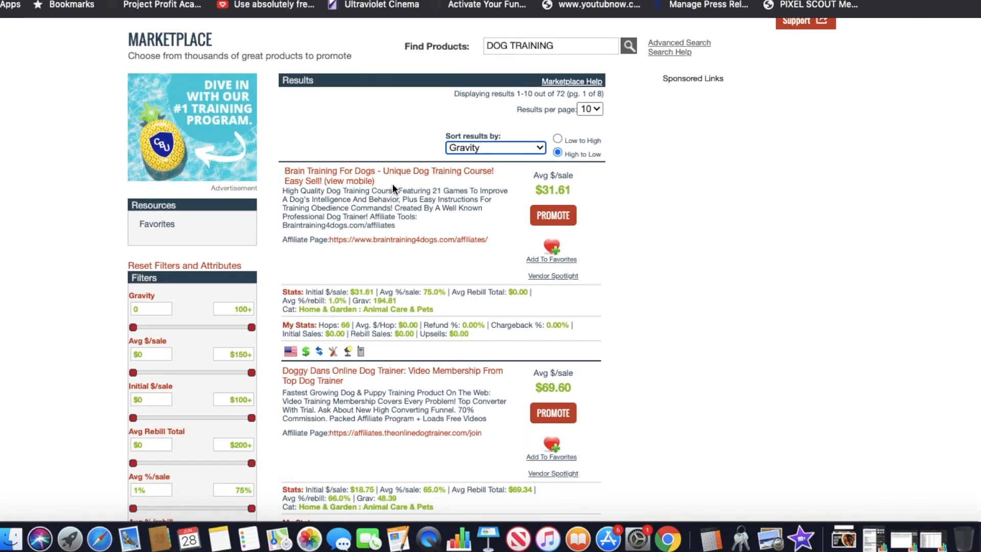
left_click(549, 222)
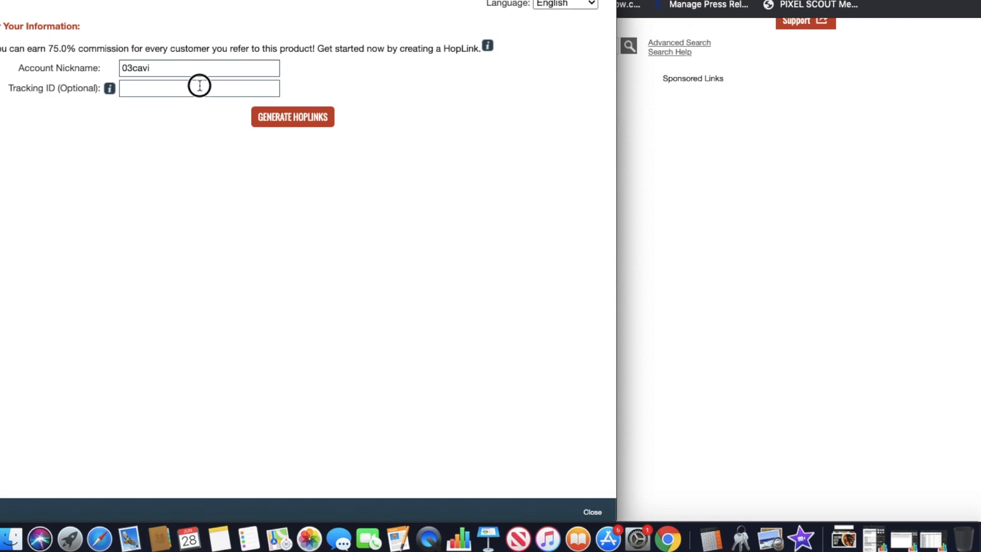
left_click(200, 87)
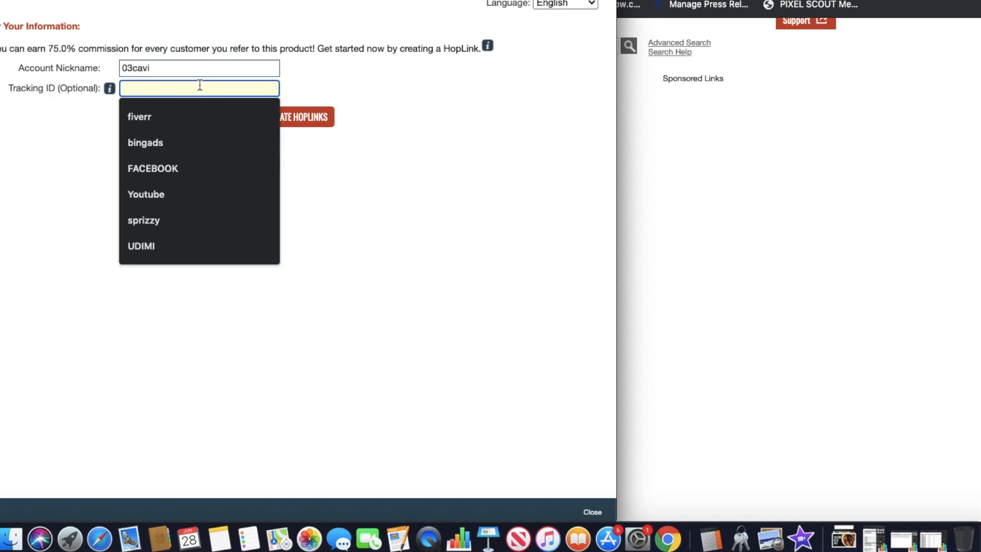
type("YOUTBE")
key("BackSpace")
key("BackSpace")
type("UBE")
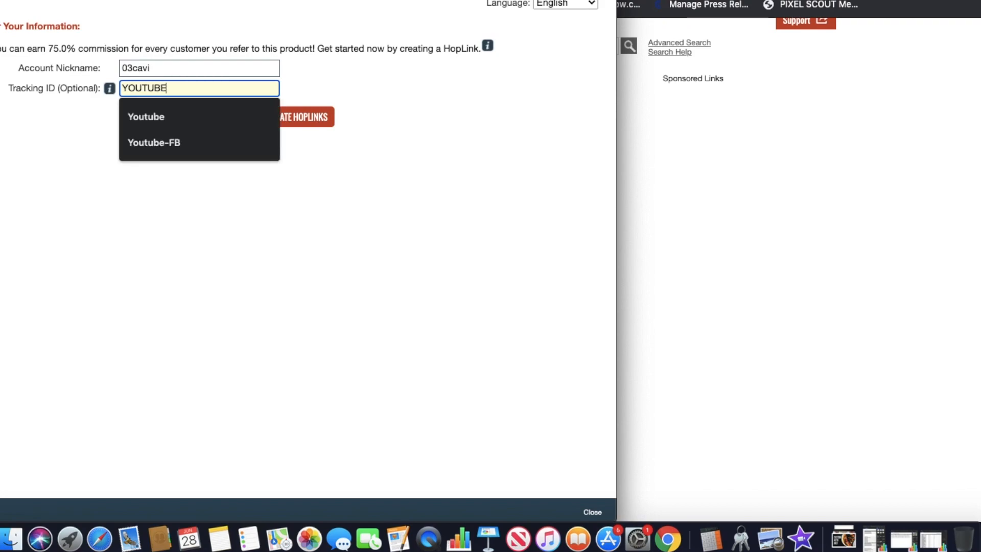
left_click(306, 122)
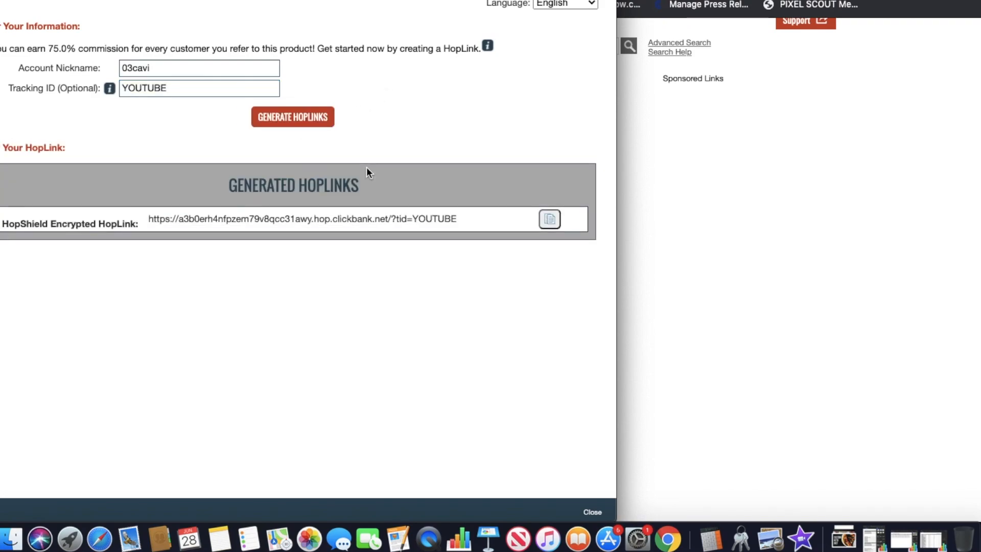
left_click(550, 219)
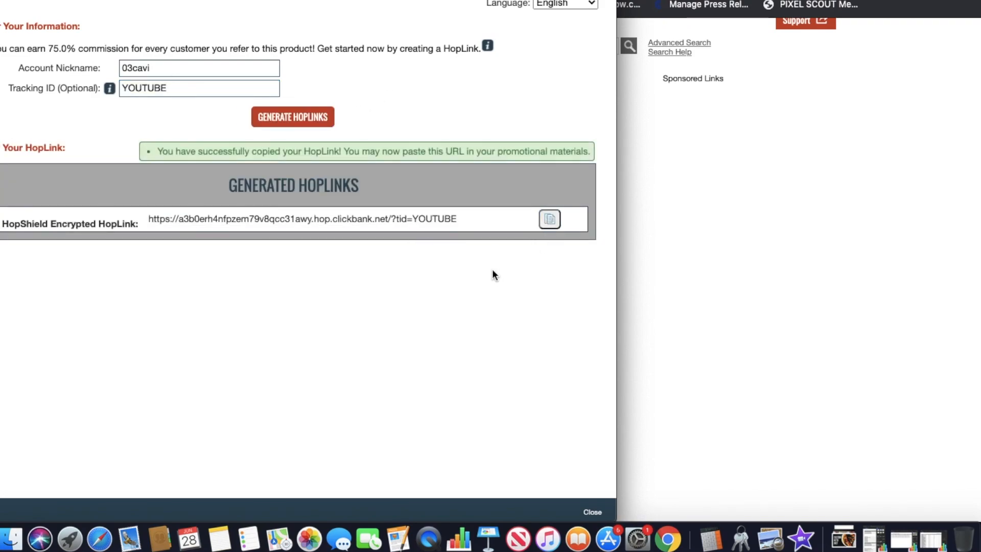
left_click(681, 196)
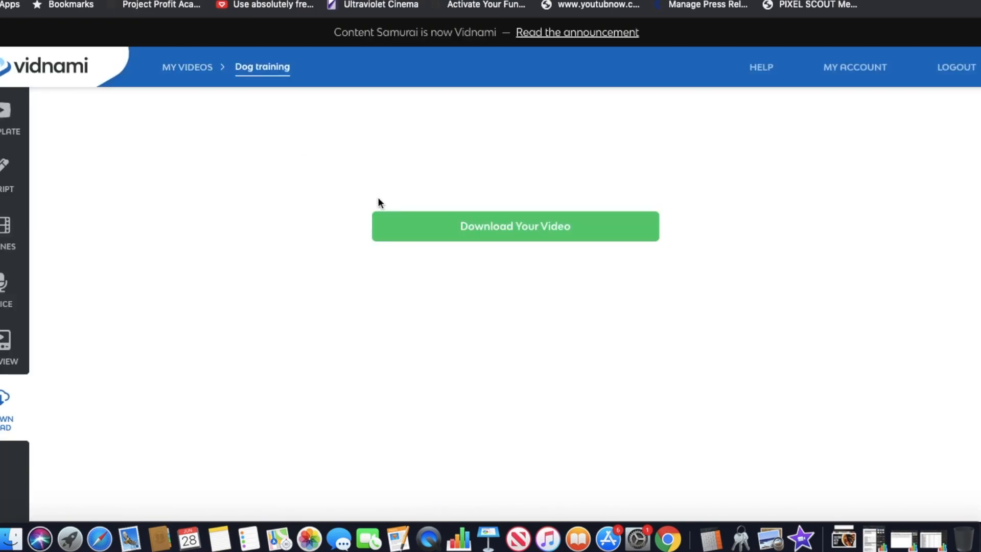
Step: Open the scenes of the "Dog training" video in Vidnami and add a blank scene after the last one
left_click(26, 243)
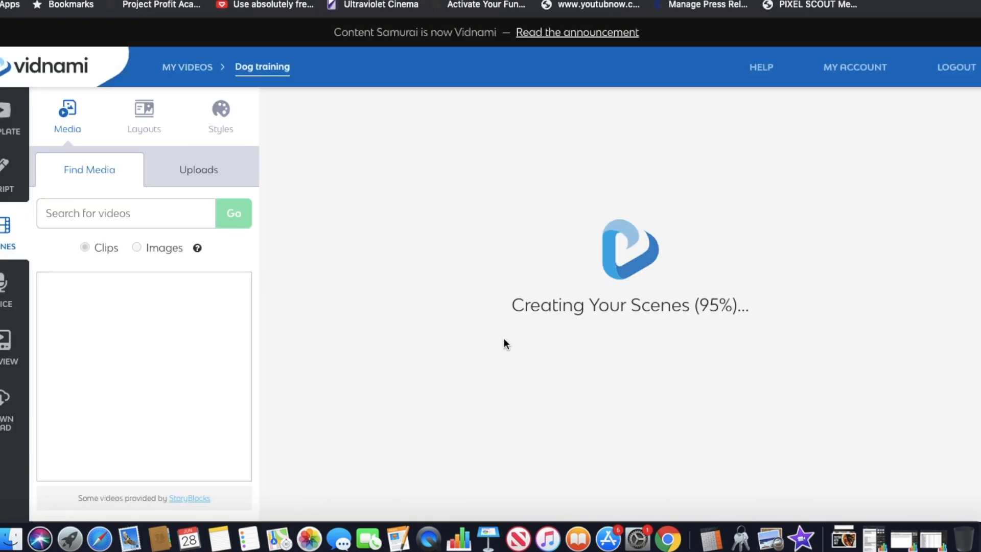
scroll(485, 332, "down", 8)
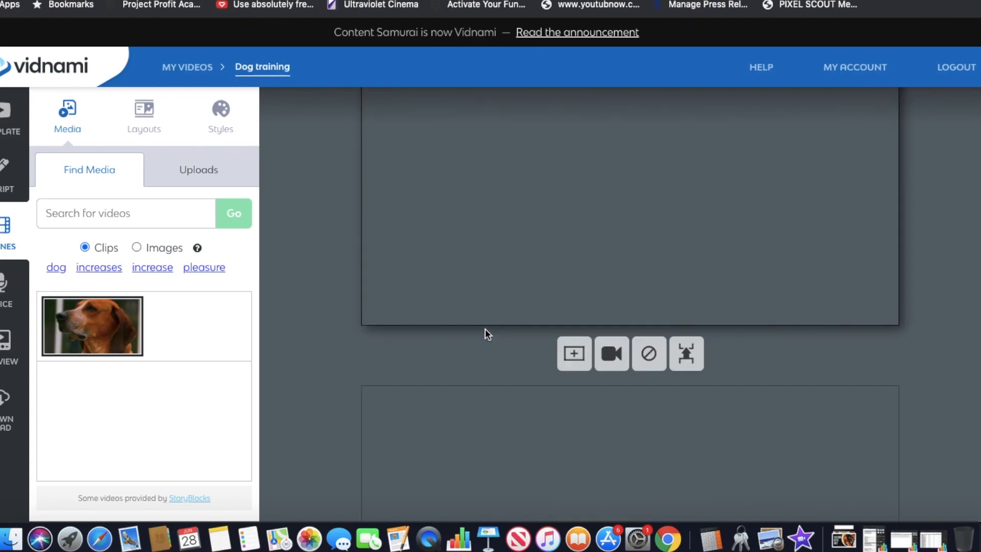
scroll(485, 329, "down", 10)
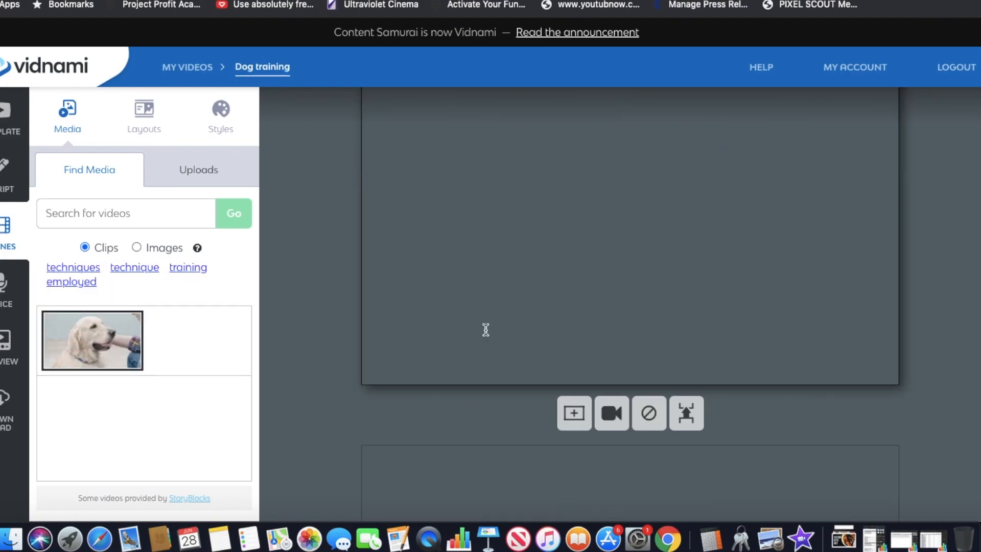
scroll(485, 329, "down", 5)
scroll(483, 340, "up", 5)
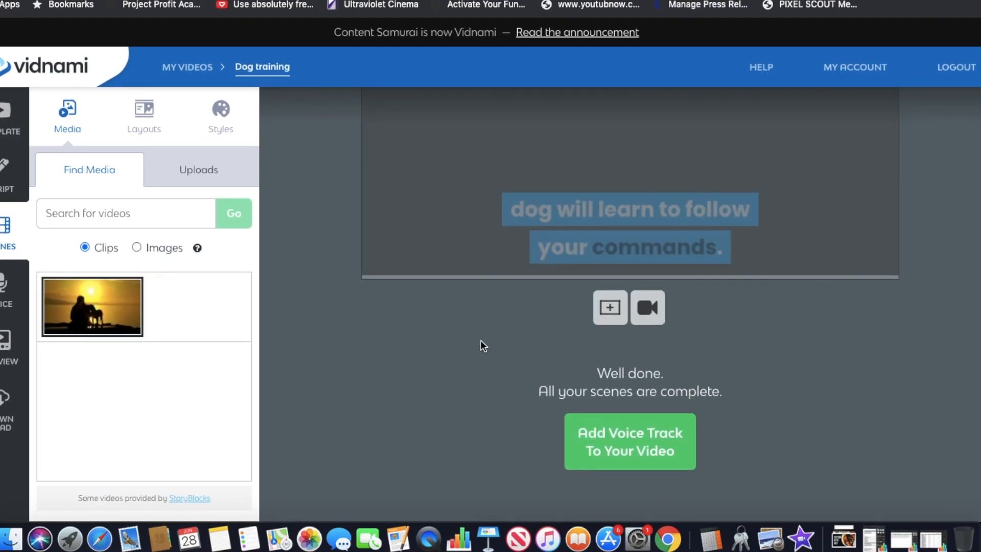
scroll(483, 346, "down", 3)
left_click(663, 329)
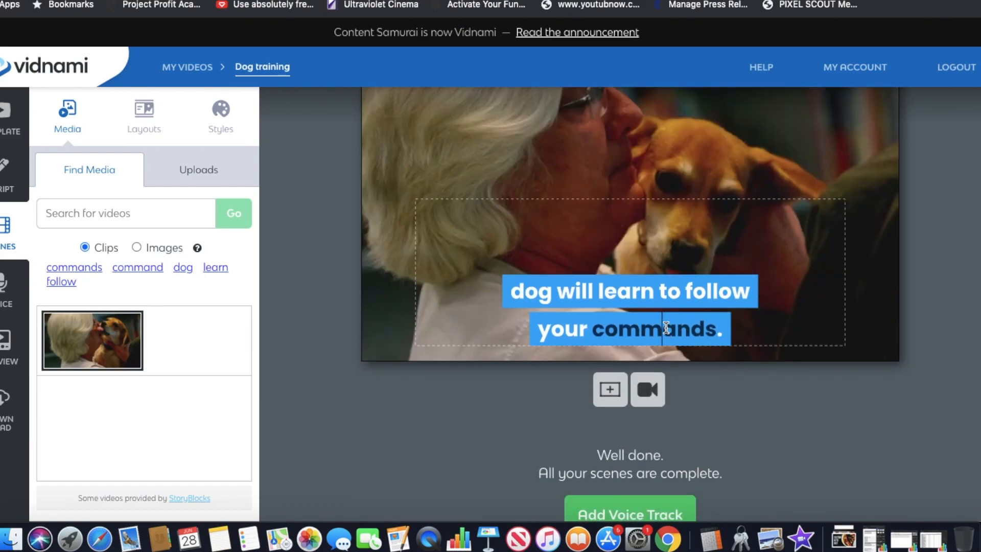
left_click(725, 329)
left_click(610, 389)
scroll(581, 421, "down", 8)
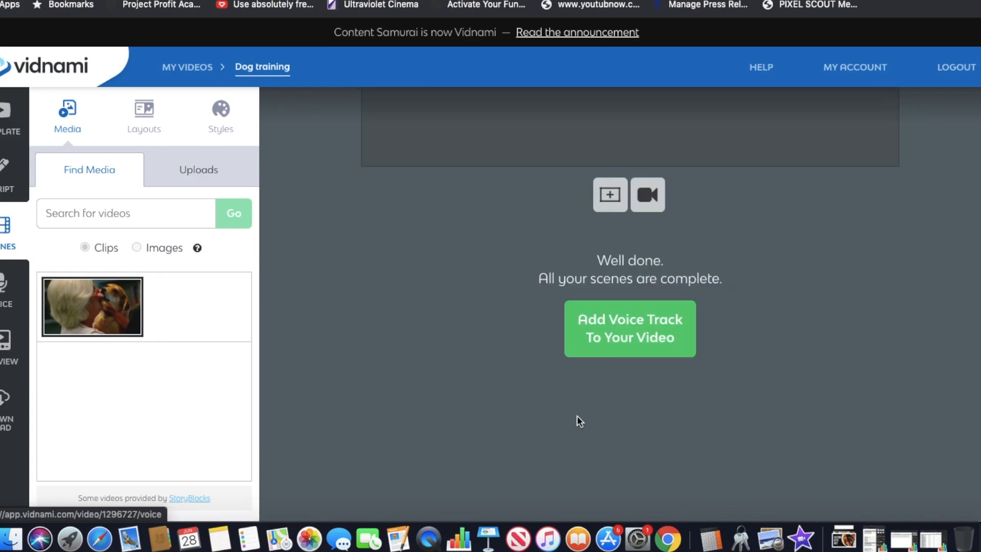
Step: Search the video clips for "DOG" and use the clip of a golden retriever being petted as the new scene's background
left_click(134, 213)
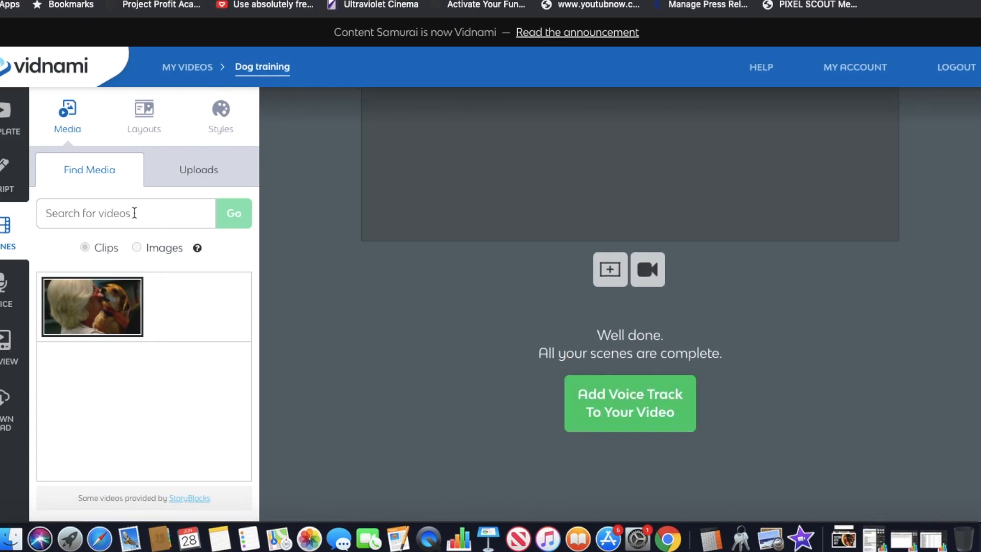
type("DOG")
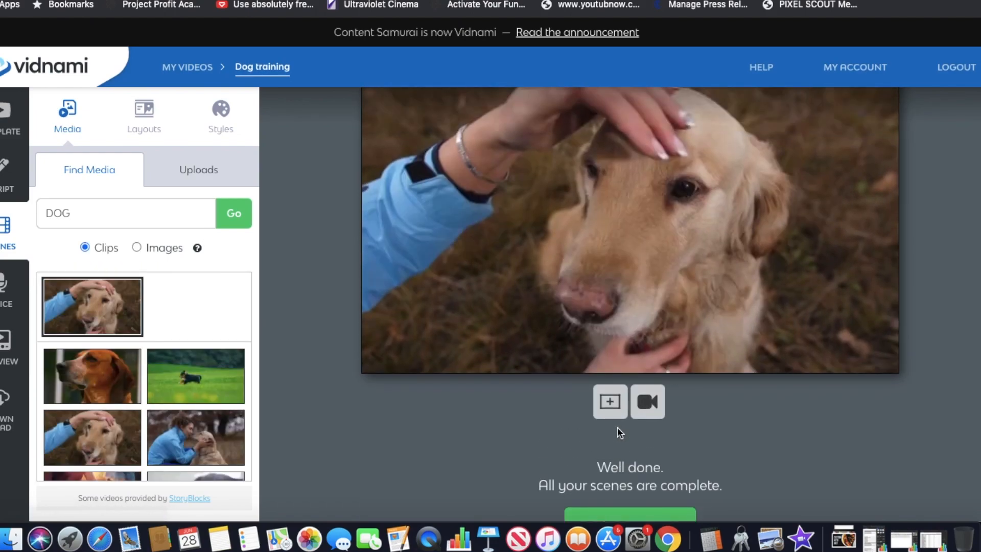
scroll(619, 434, "up", 1)
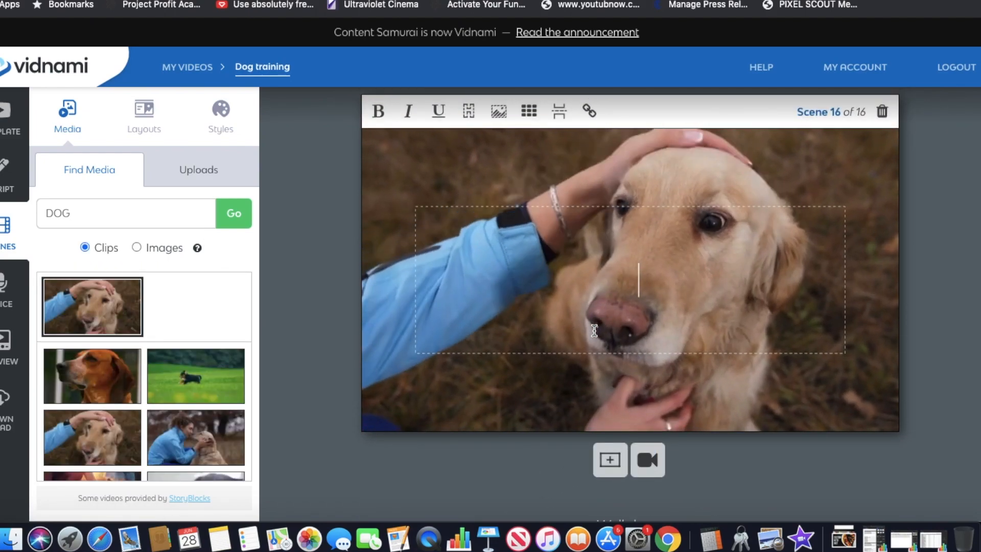
Step: Caption the new scene with the text "Click the link in the description"
left_click(594, 330)
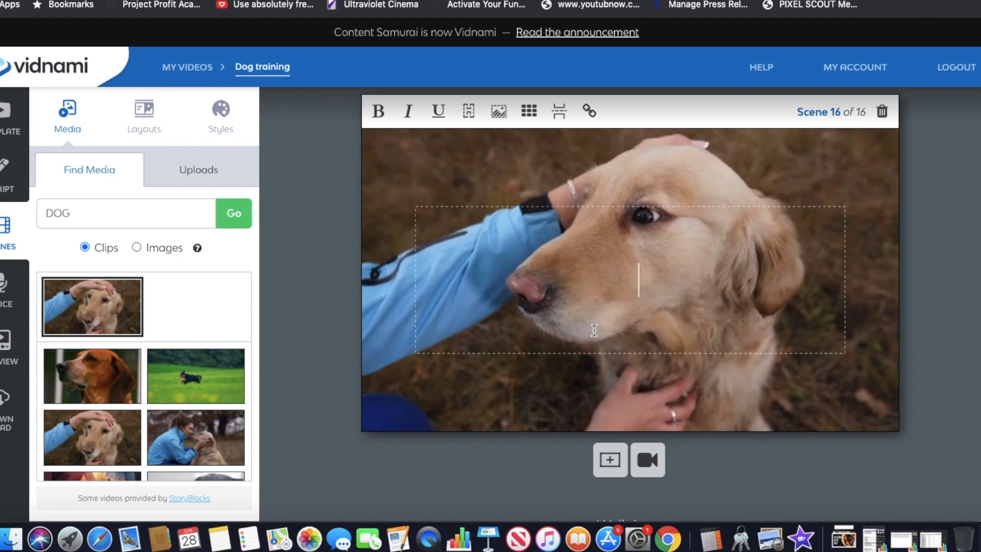
type("CLICK IN")
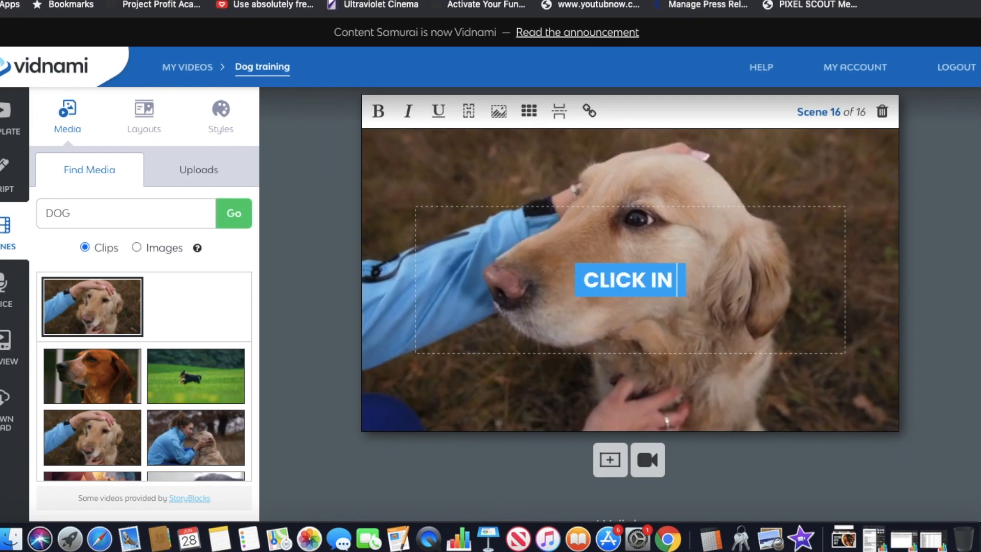
key("BackSpace")
key("BackSpace")
key("BackSpace")
key("BackSpace")
key("BackSpace")
key("BackSpace")
key("BackSpace")
type("l")
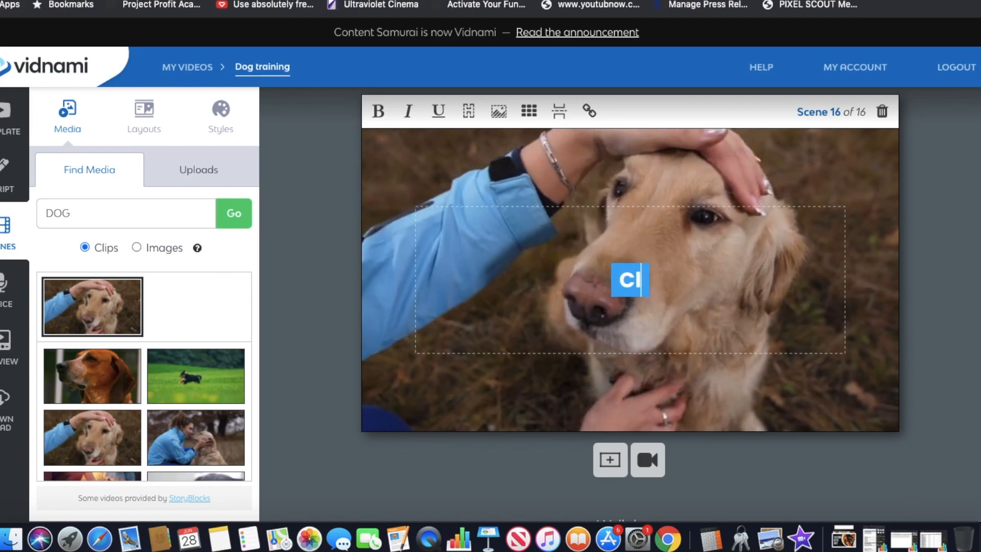
type("inkck the")
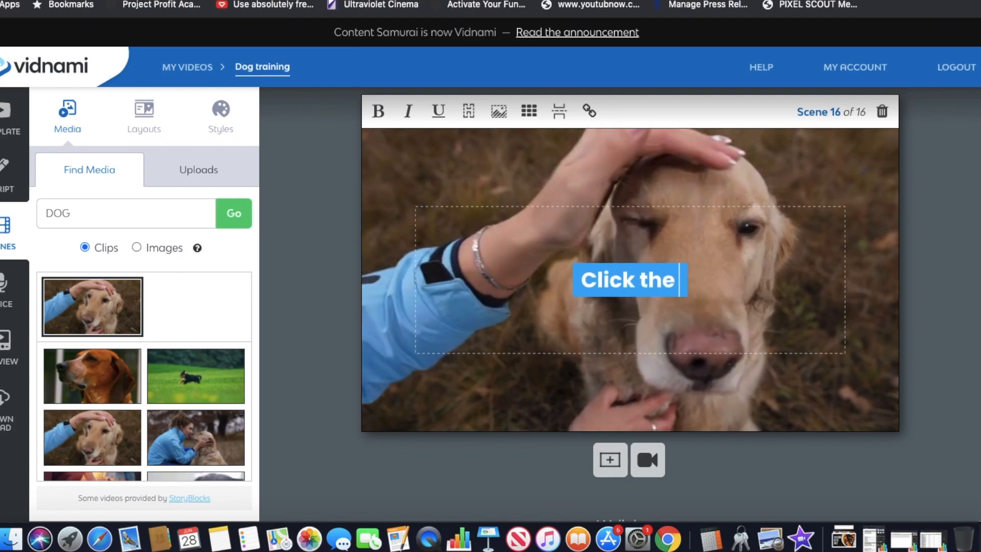
type(" link in the des")
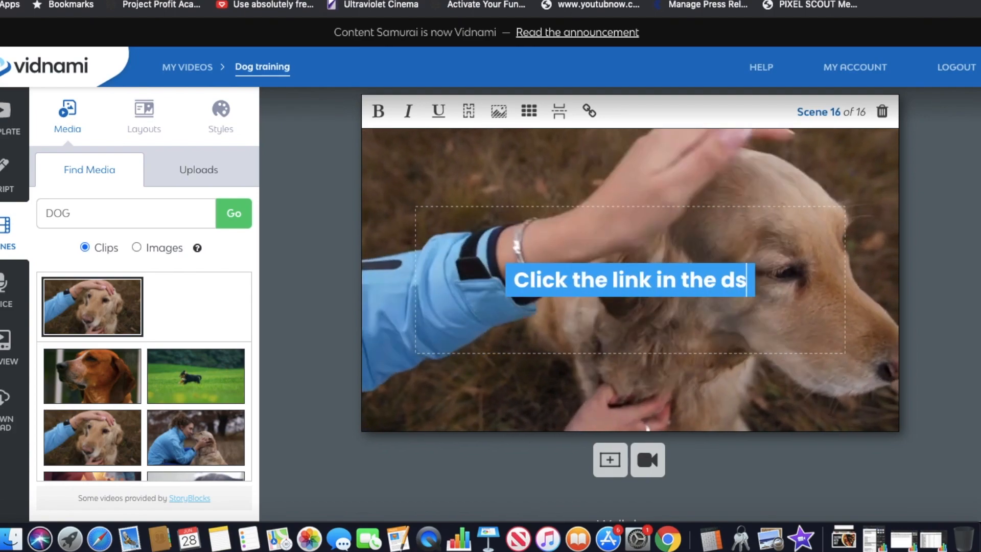
type("r")
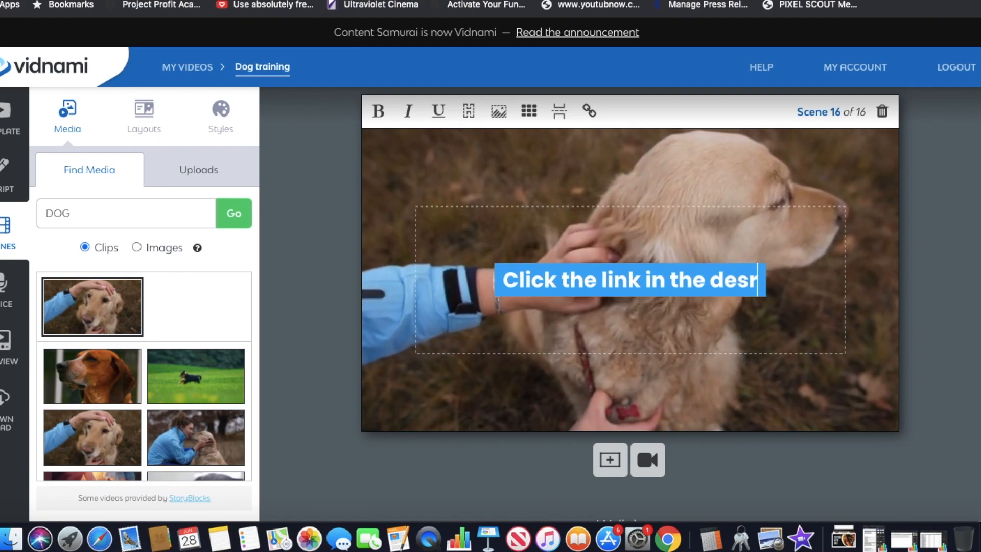
key("BackSpace")
key("BackSpace")
type("cription")
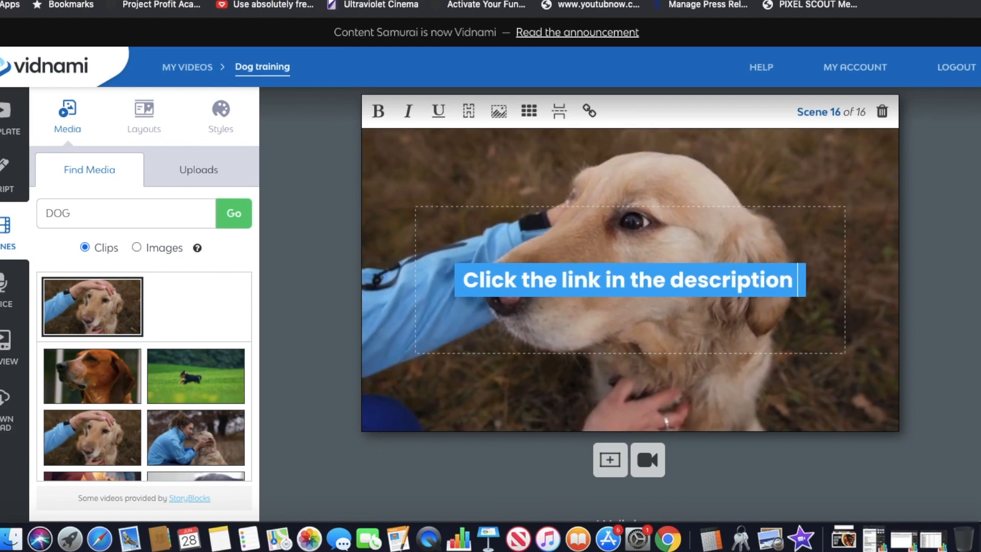
Step: Extend the scene's caption with "for dog training tutorials and expert advice."
type(" for more")
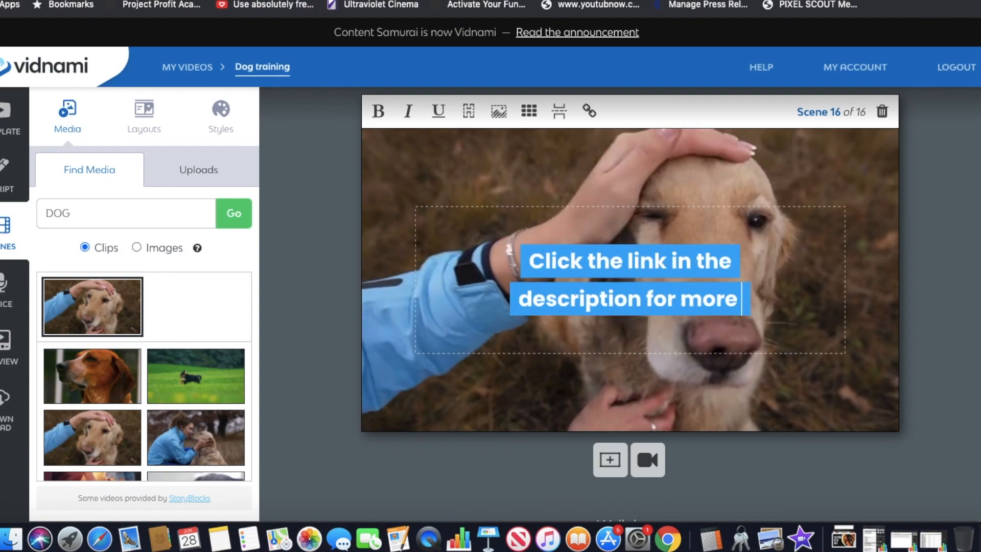
key("BackSpace")
key("BackSpace")
key("BackSpace")
key("BackSpace")
key("BackSpace")
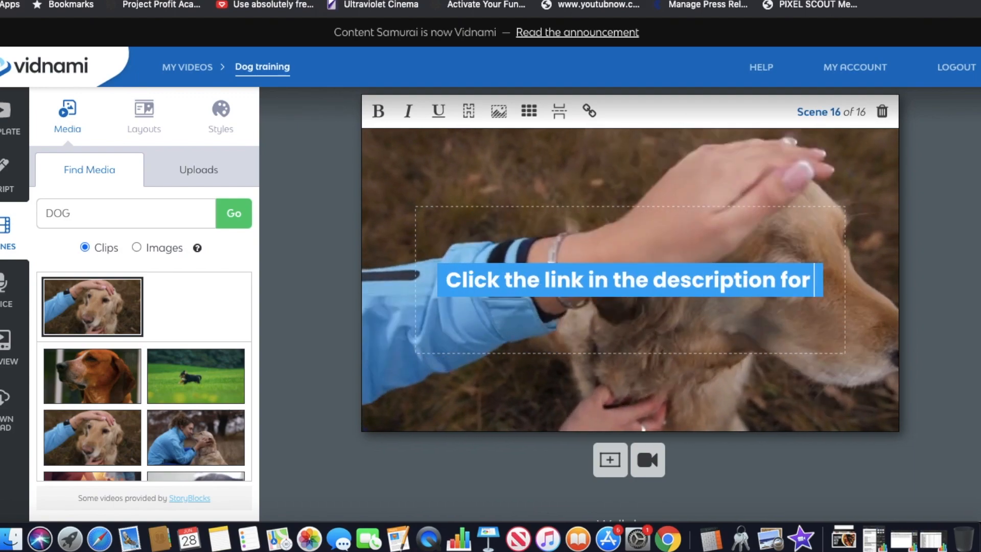
type("dog trainin")
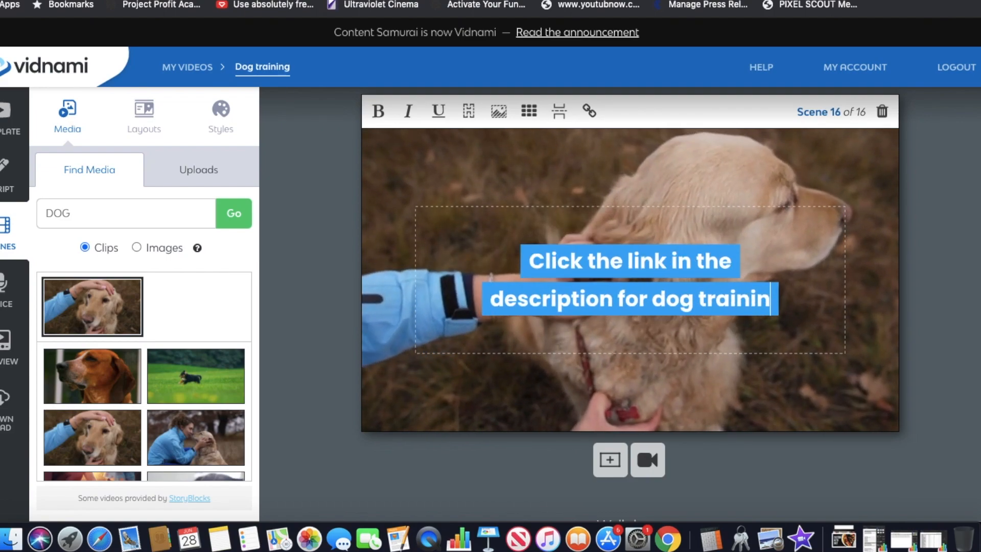
type("g tut")
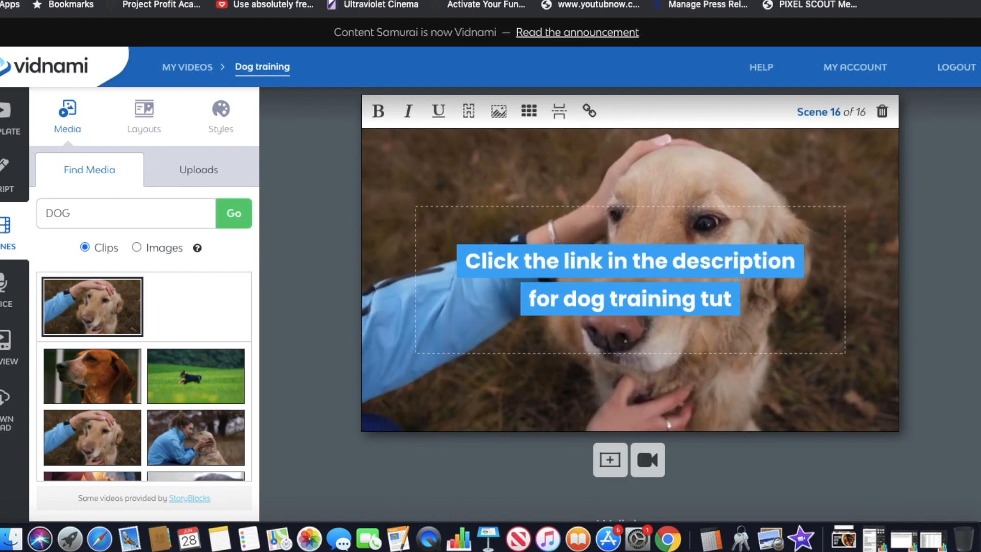
type("orials an")
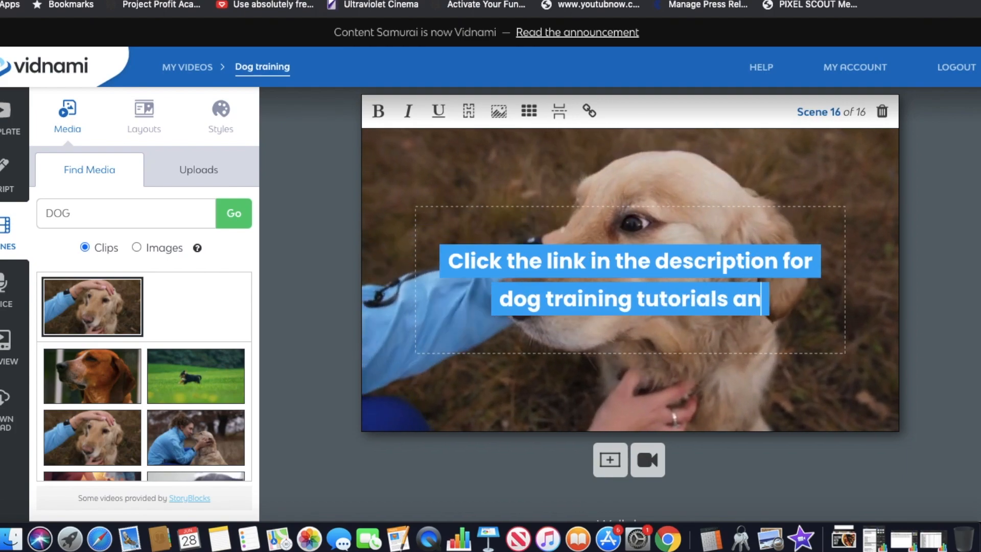
type("d expert adv")
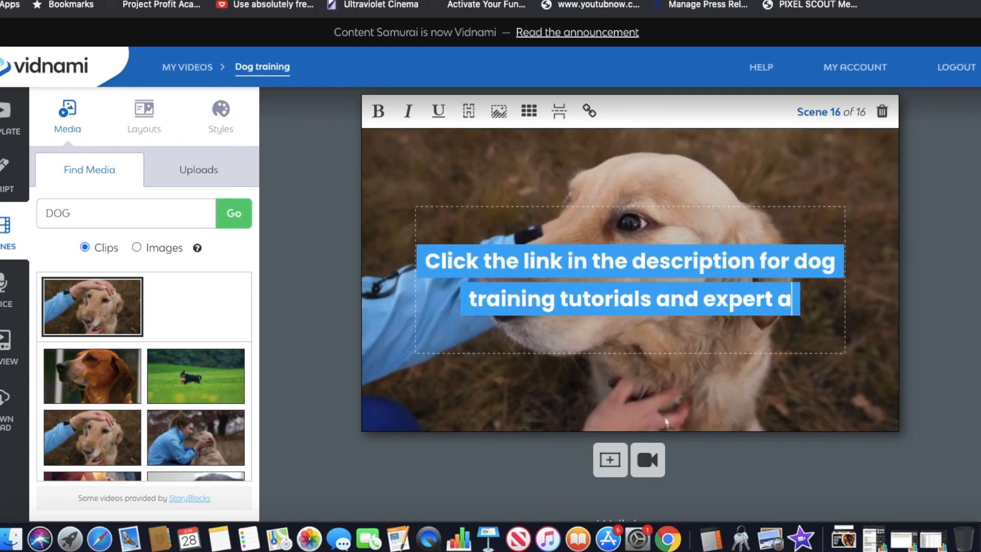
type("ice.")
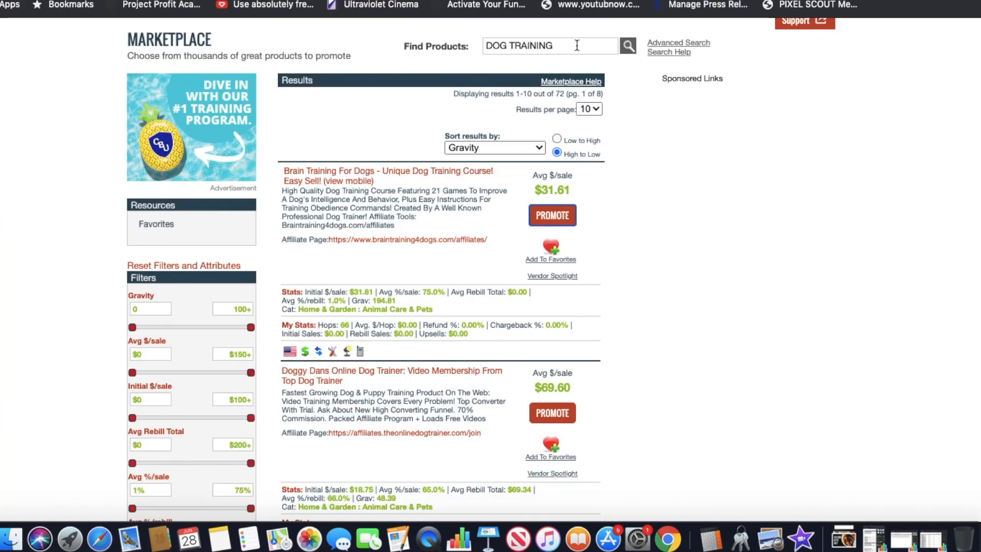
Step: Open the "Brain Training For Dogs" sales page from the ClickBank marketplace and examine its introduction and the facts about its training system
left_click(344, 181)
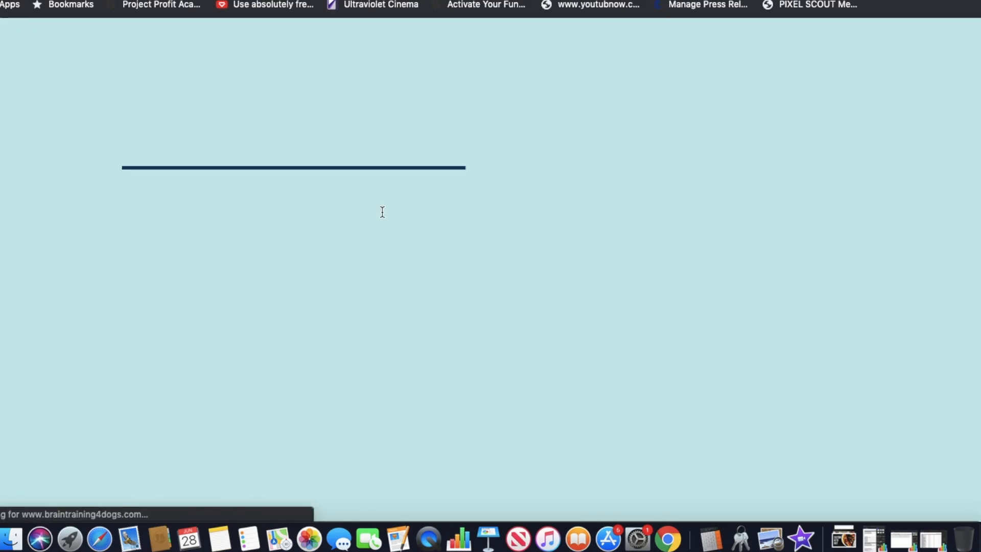
scroll(421, 271, "down", 5)
scroll(423, 271, "down", 15)
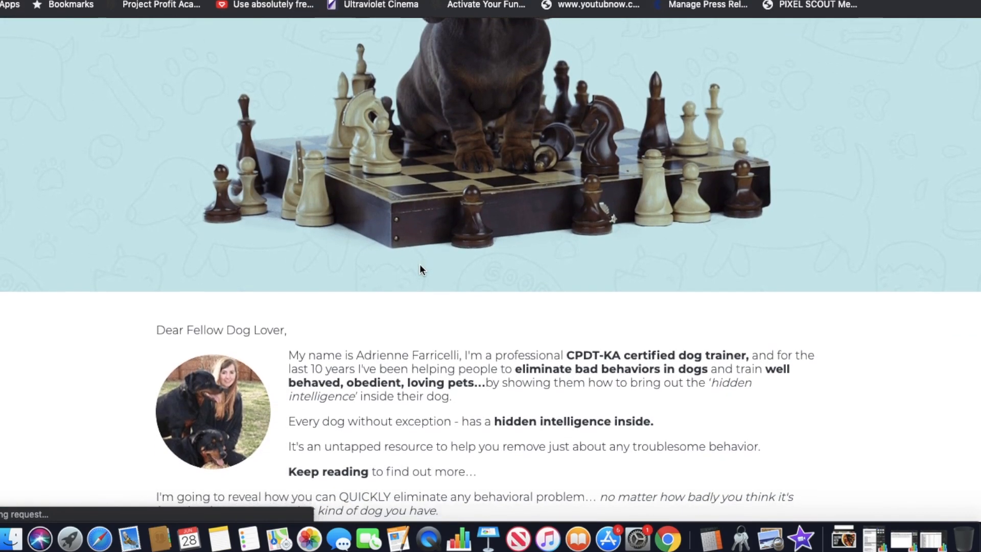
scroll(421, 263, "down", 1)
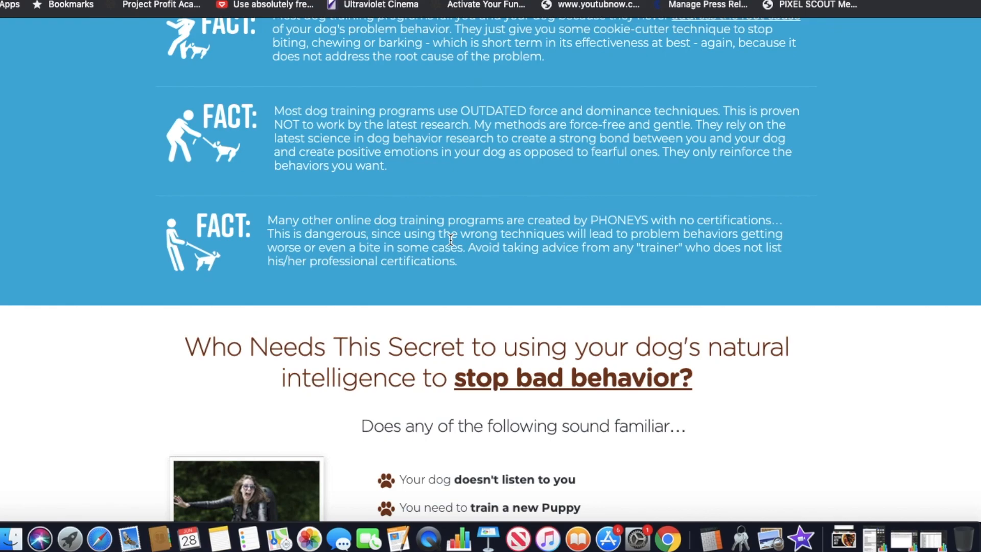
scroll(451, 240, "up", 8)
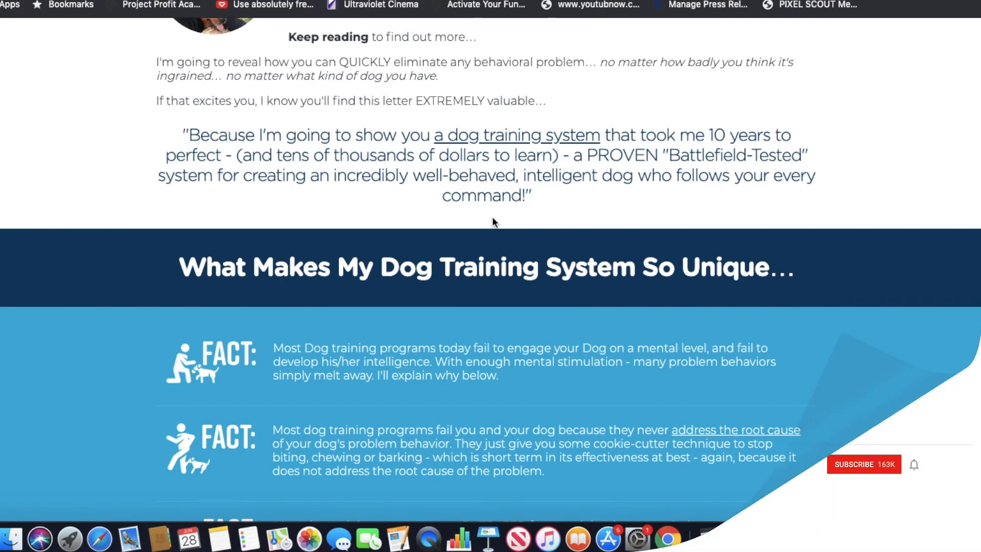
scroll(493, 219, "down", 4)
scroll(493, 217, "up", 2)
scroll(493, 217, "up", 2)
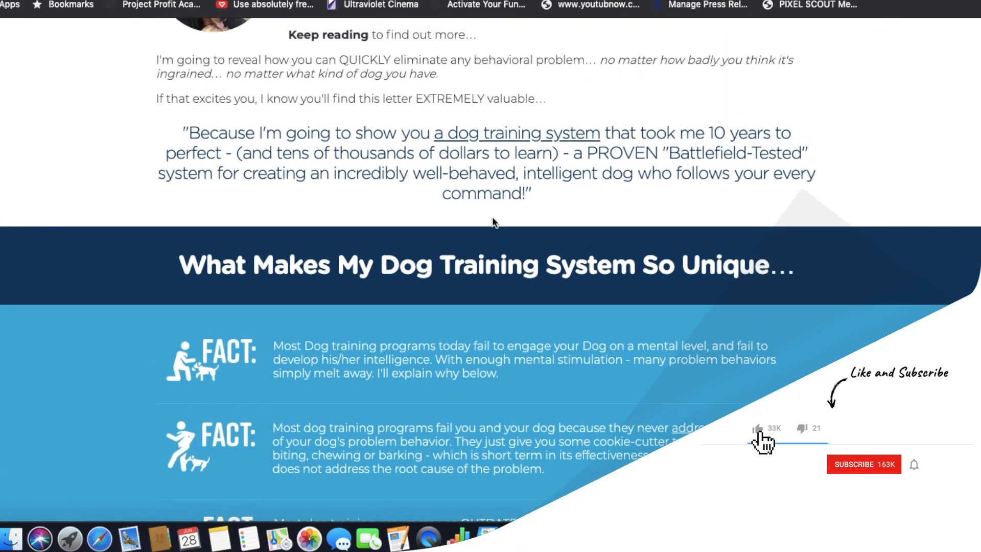